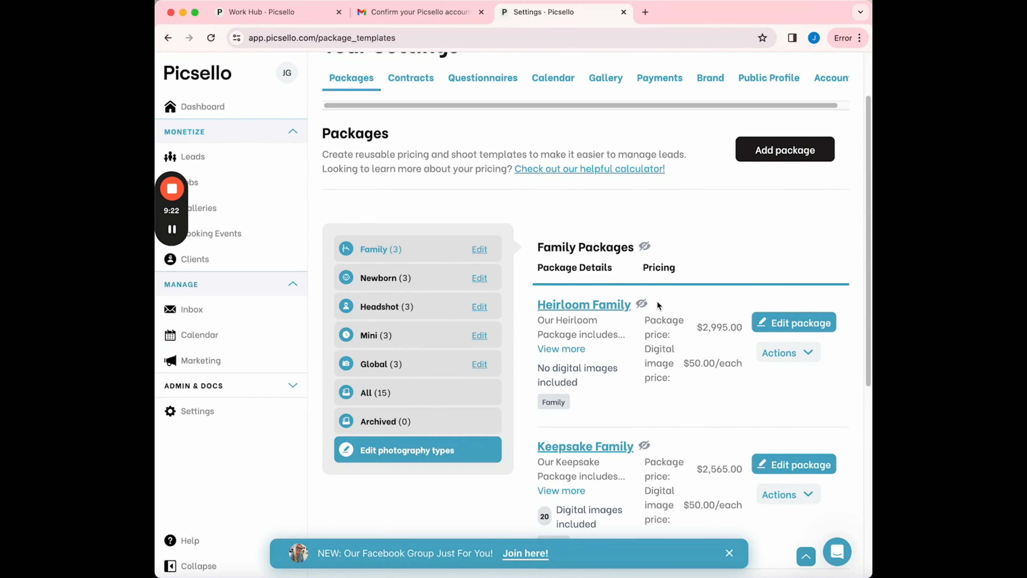
Archive the Heirloom Family package template from the Family packages.
{"action": "scroll", "coordinate": [655, 302], "scroll_direction": "down", "scroll_amount": 5}
{"action": "scroll", "coordinate": [655, 304], "scroll_direction": "up", "scroll_amount": 7}
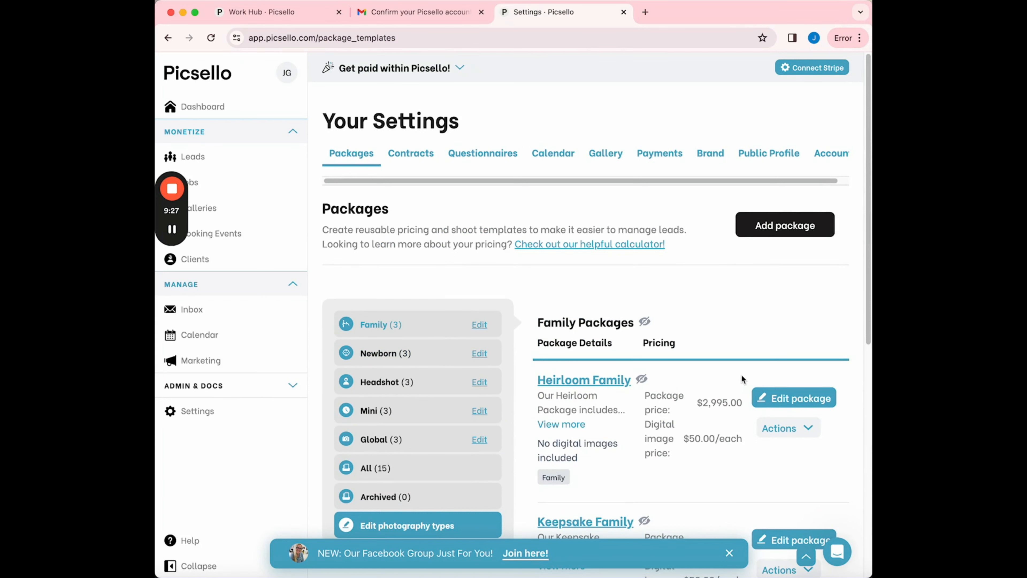
{"action": "scroll", "coordinate": [742, 374], "scroll_direction": "down", "scroll_amount": 1}
{"action": "left_click", "coordinate": [786, 397]}
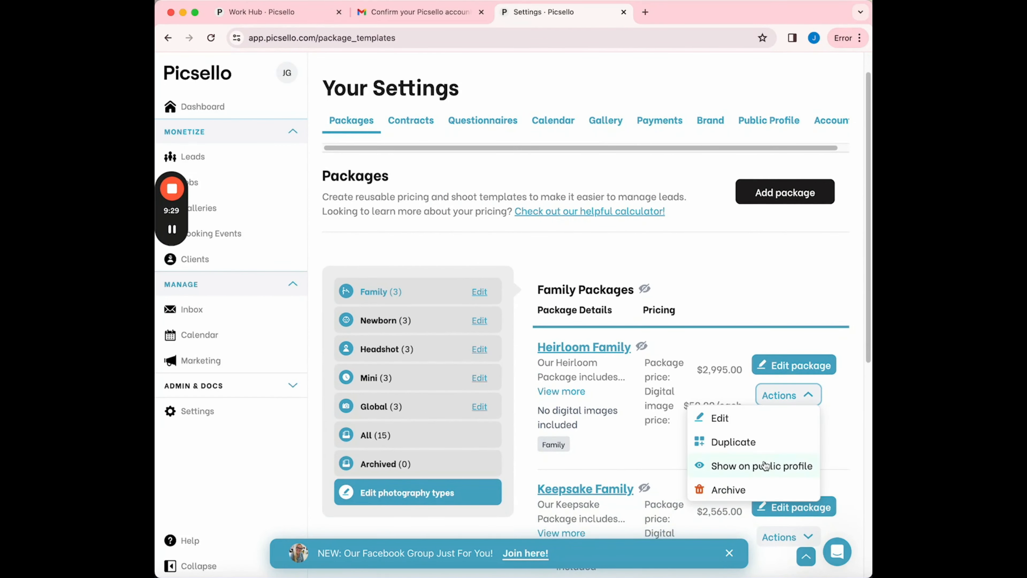
{"action": "left_click", "coordinate": [762, 488]}
{"action": "left_click", "coordinate": [513, 380]}
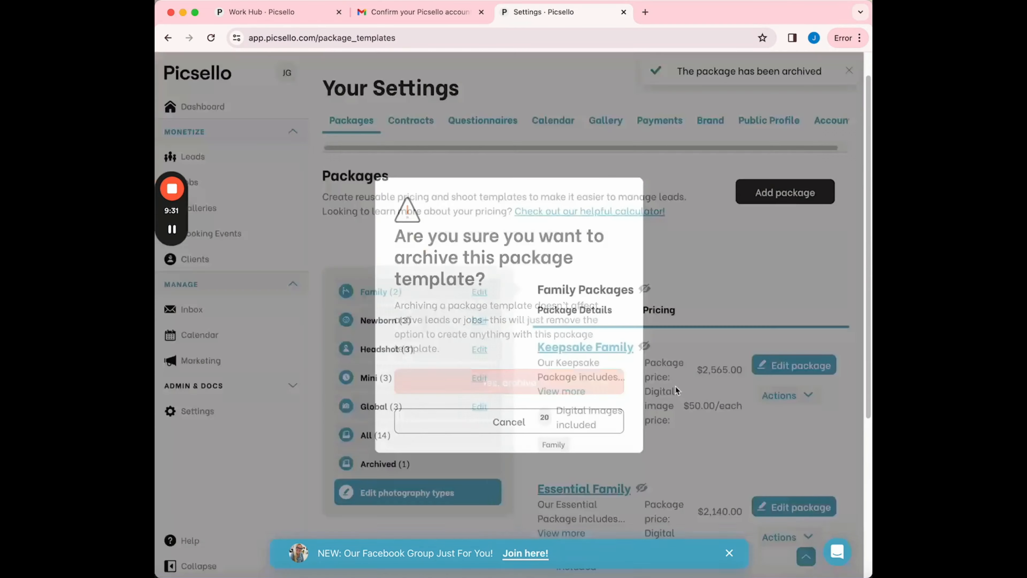
Archive the Keepsake Family package template as well.
{"action": "left_click", "coordinate": [781, 396]}
{"action": "left_click", "coordinate": [755, 485]}
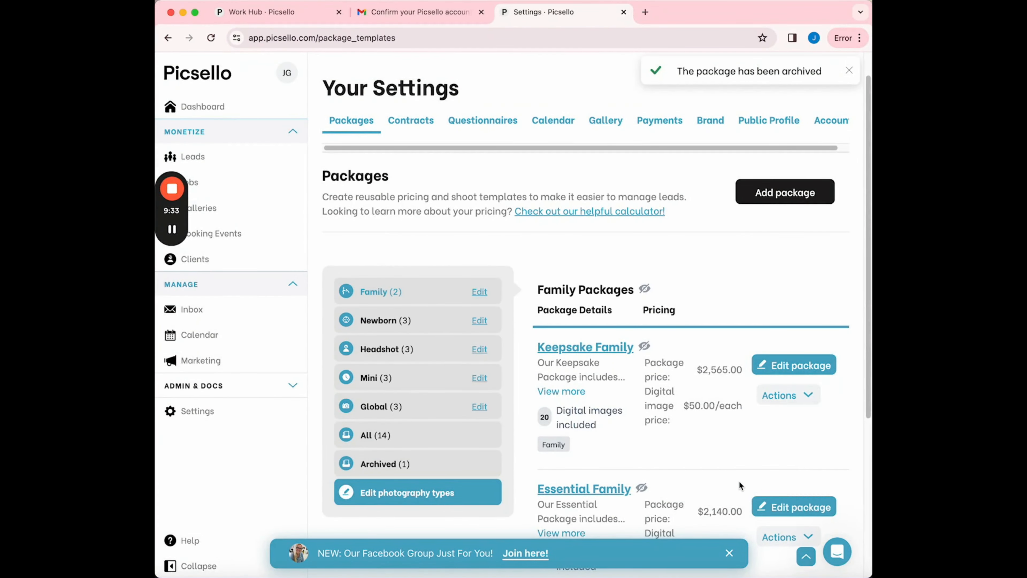
{"action": "left_click", "coordinate": [573, 381]}
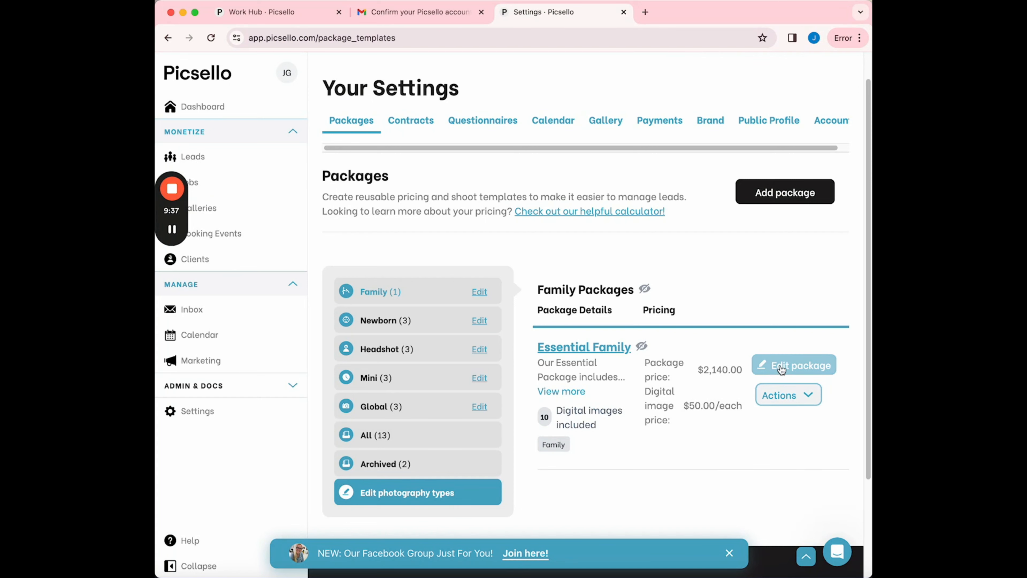
{"action": "left_click", "coordinate": [781, 366]}
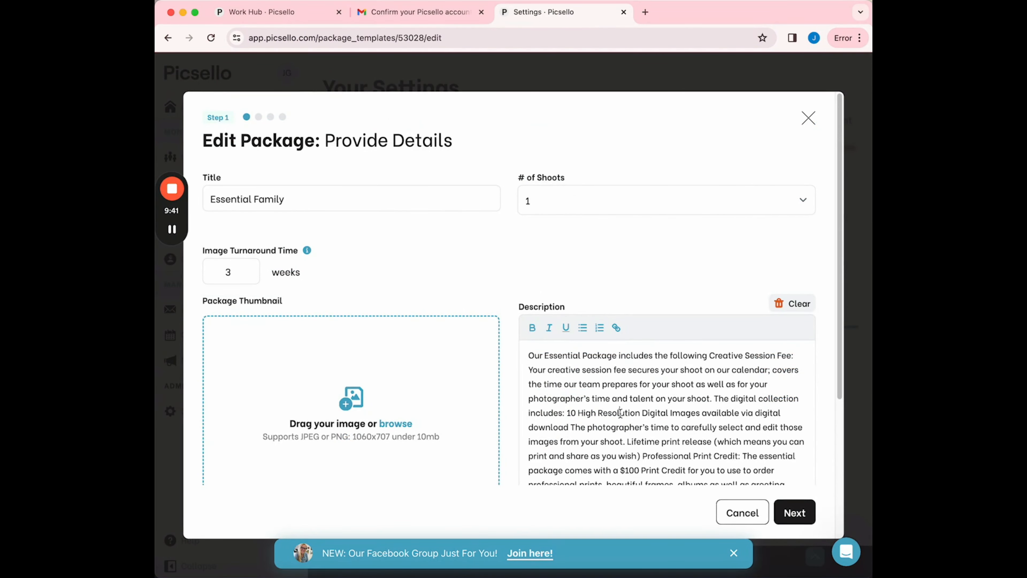
{"action": "left_click", "coordinate": [724, 512]}
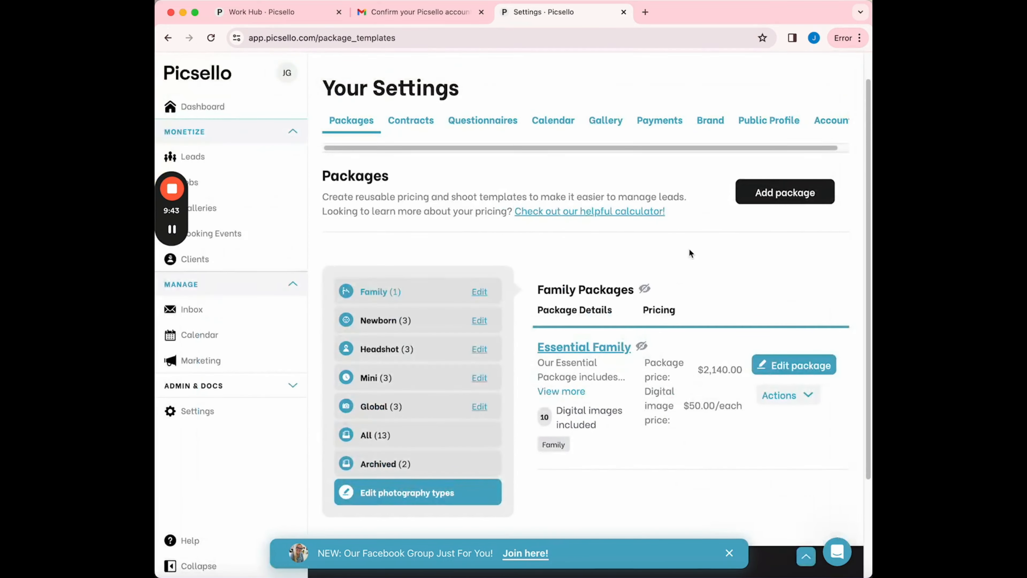
{"action": "scroll", "coordinate": [500, 261], "scroll_direction": "down", "scroll_amount": 2}
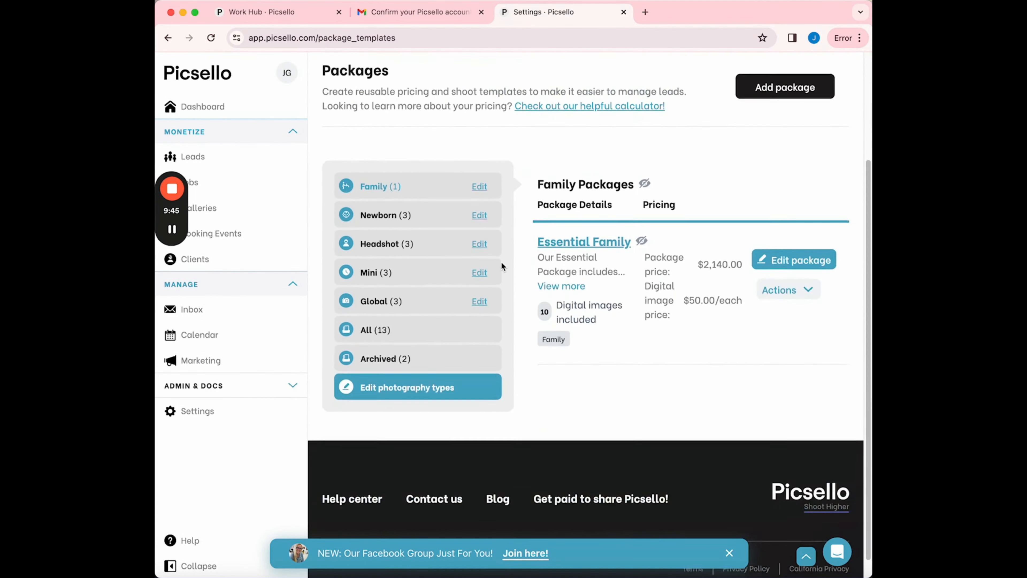
{"action": "scroll", "coordinate": [501, 265], "scroll_direction": "up", "scroll_amount": 2}
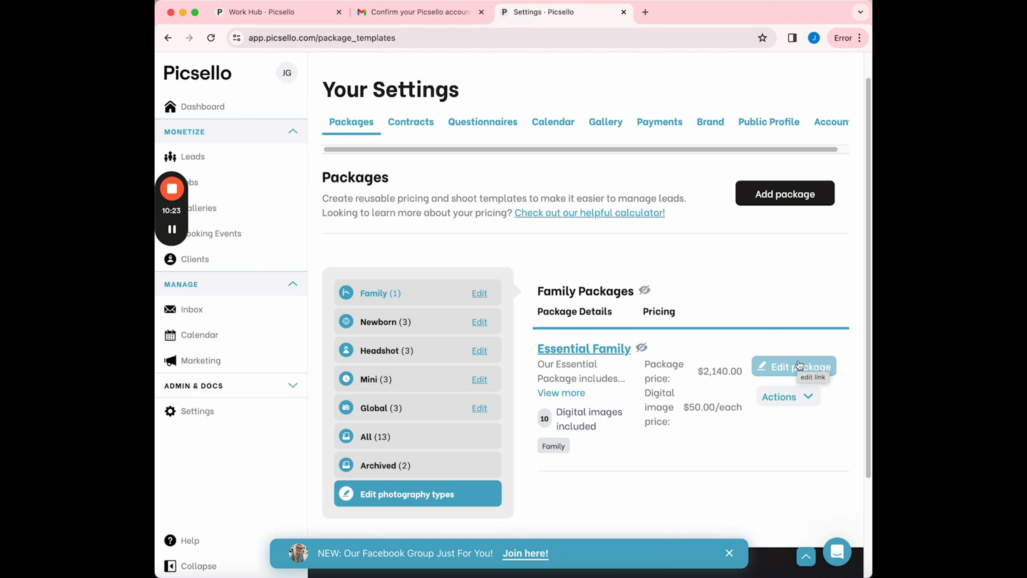
Edit the Essential Family package and change its title to "Family Package In Studio".
{"action": "left_click", "coordinate": [801, 367]}
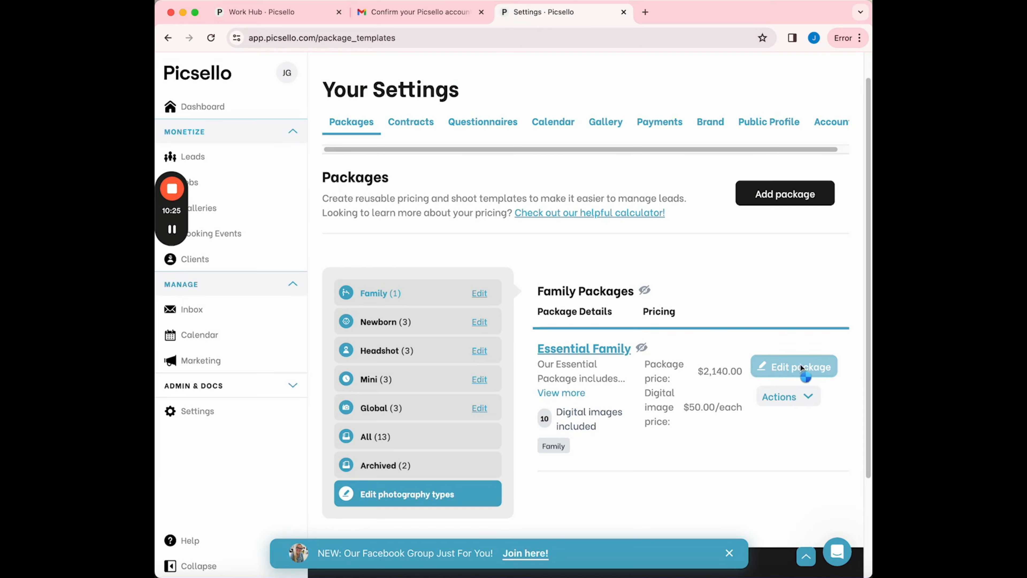
{"action": "left_click_drag", "start_coordinate": [297, 199], "coordinate": [186, 191]}
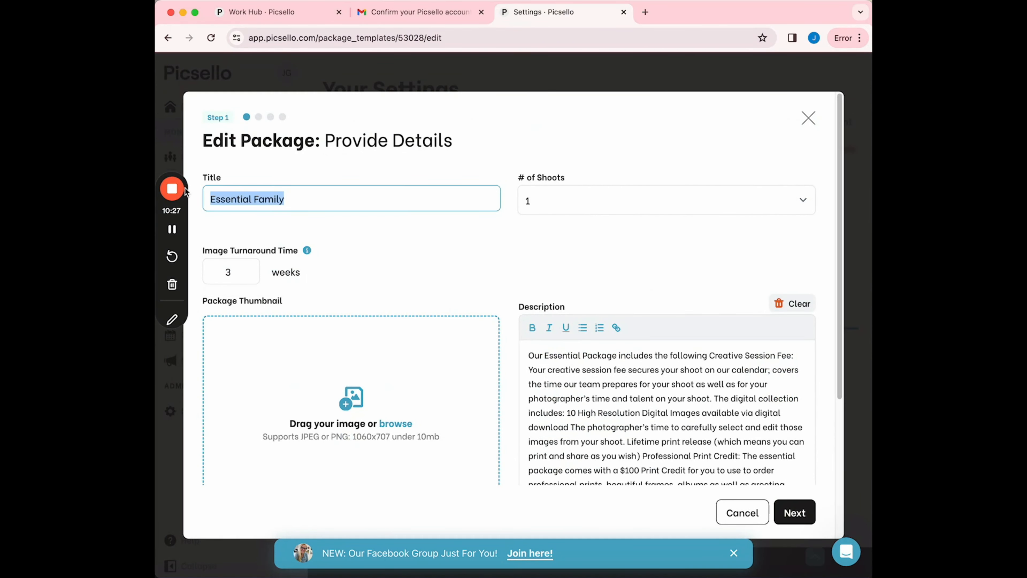
{"action": "key", "text": "BackSpace"}
{"action": "type", "text": "Famil"}
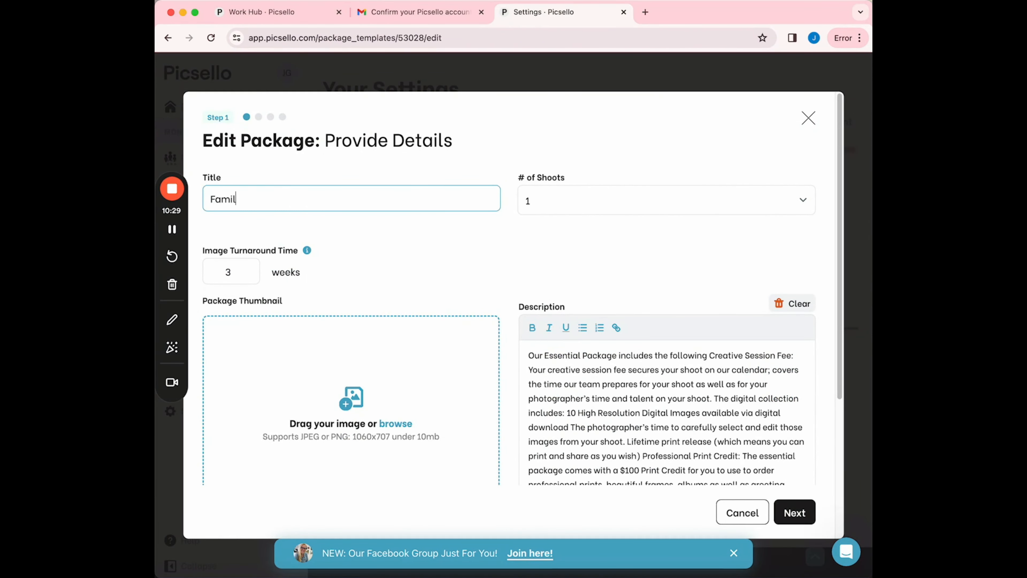
{"action": "type", "text": "y Package In Studio"}
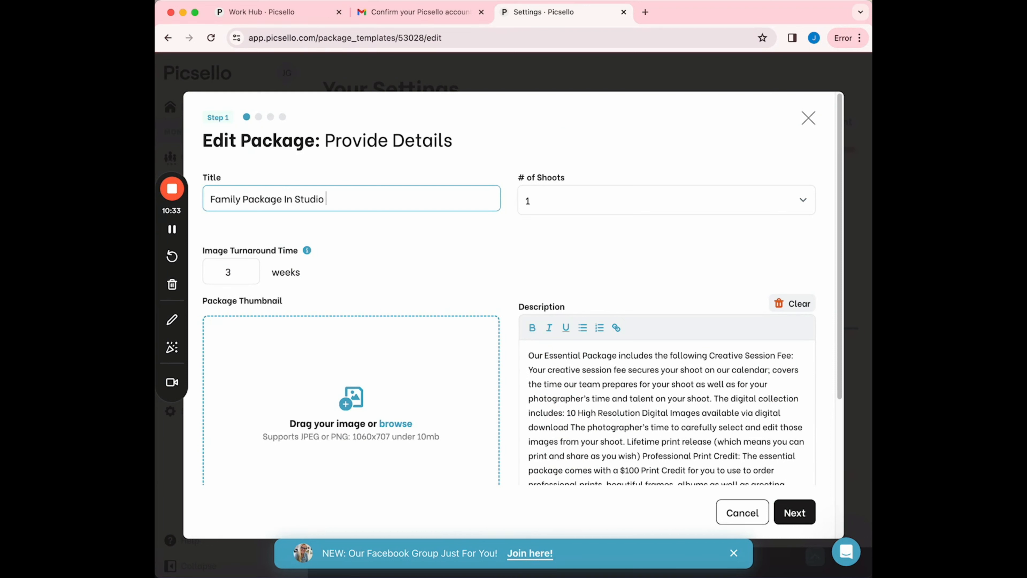
Open the Packages document in Word and copy the "Family In Studio Package Includes:" heading with its full bullet list.
{"action": "left_click", "coordinate": [543, 355]}
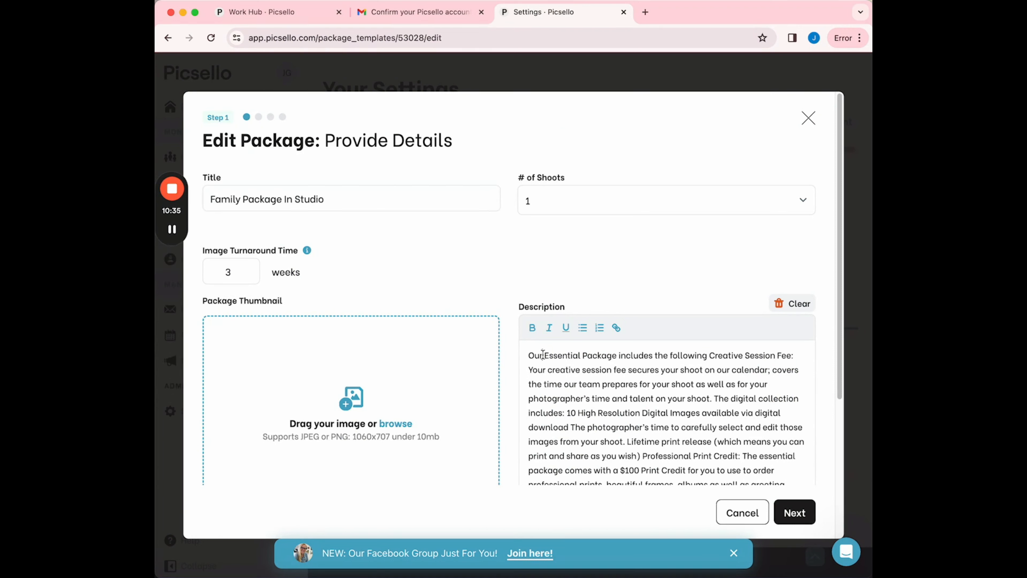
{"action": "left_click", "coordinate": [159, 577]}
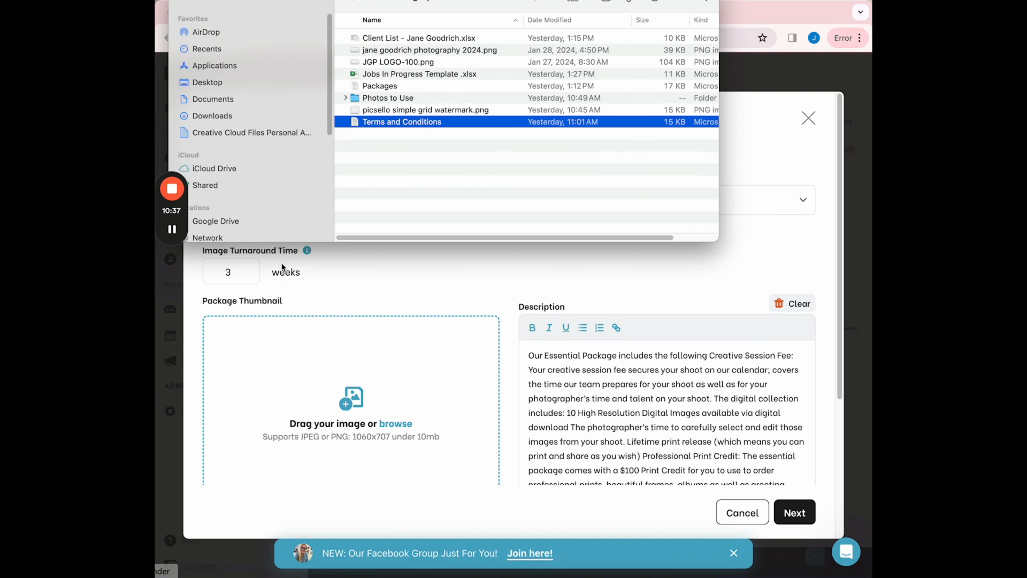
{"action": "left_click", "coordinate": [403, 96]}
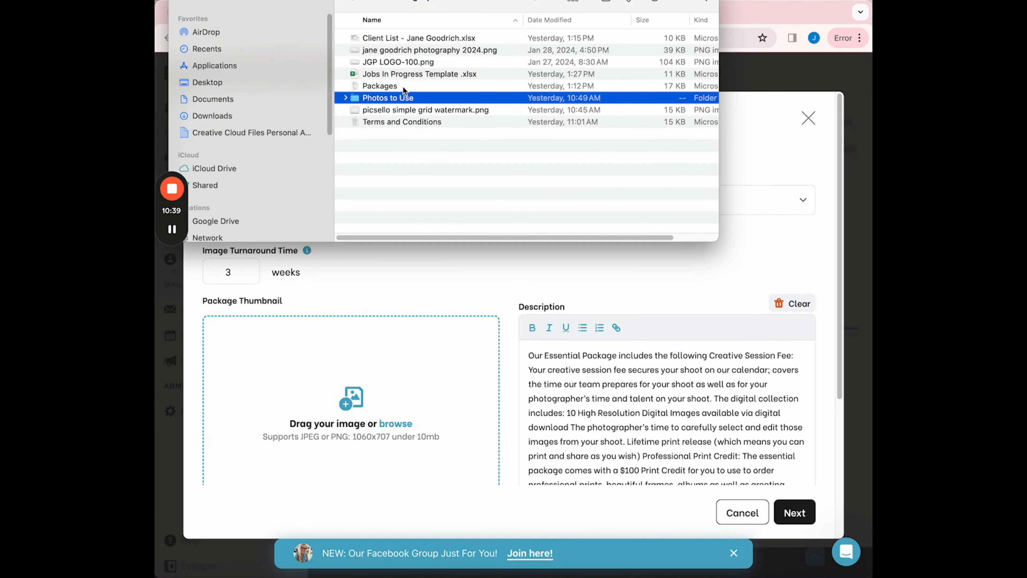
{"action": "double_click", "coordinate": [399, 85]}
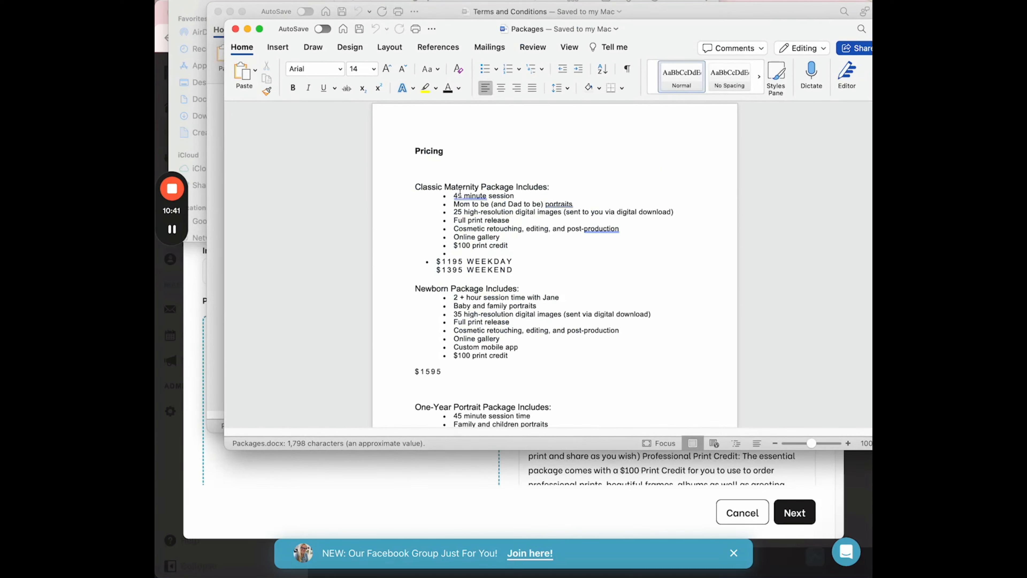
{"action": "scroll", "coordinate": [459, 193], "scroll_direction": "down", "scroll_amount": 10}
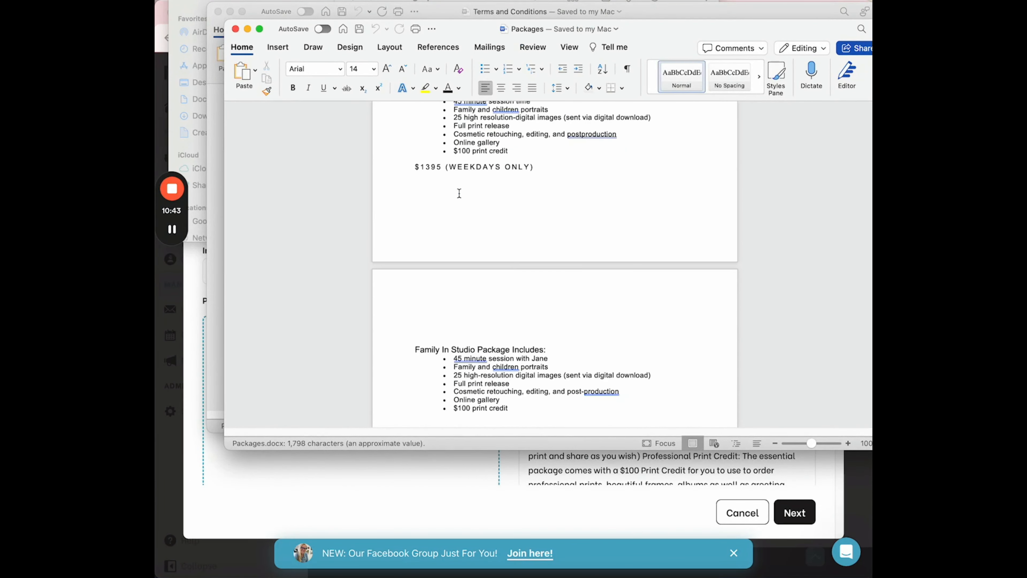
{"action": "scroll", "coordinate": [459, 194], "scroll_direction": "down", "scroll_amount": 3}
{"action": "left_click_drag", "start_coordinate": [526, 309], "coordinate": [394, 251]}
{"action": "key", "text": "super+c"}
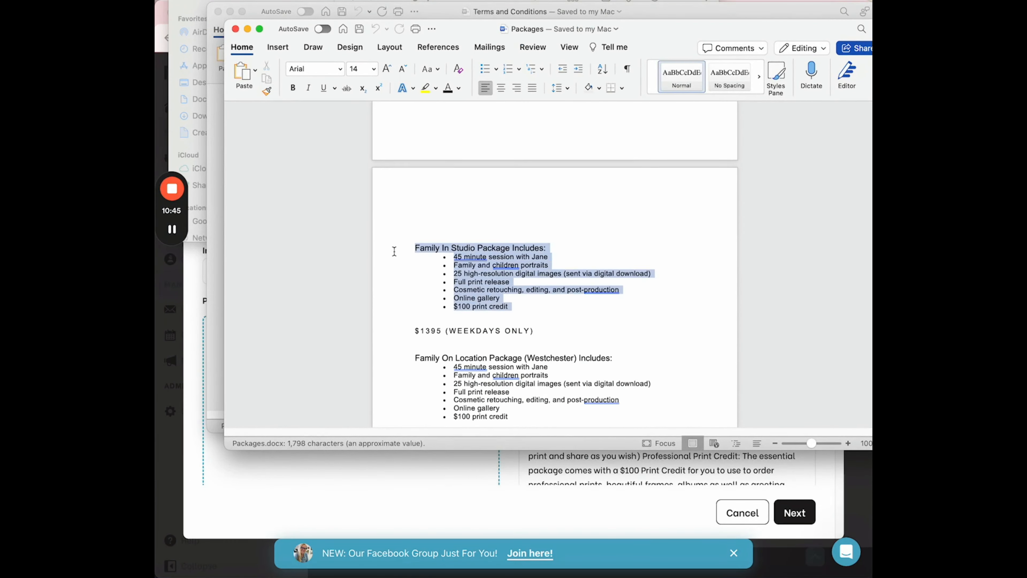
Back in the Picsello package form, replace the whole description with the copied Family In Studio package text.
{"action": "left_click", "coordinate": [638, 474]}
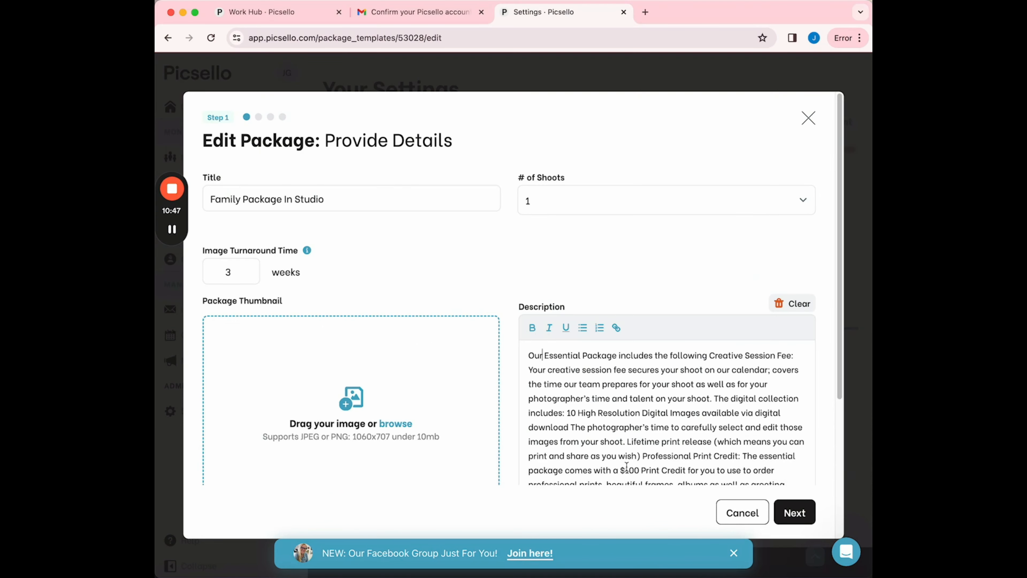
{"action": "key", "text": "super+a"}
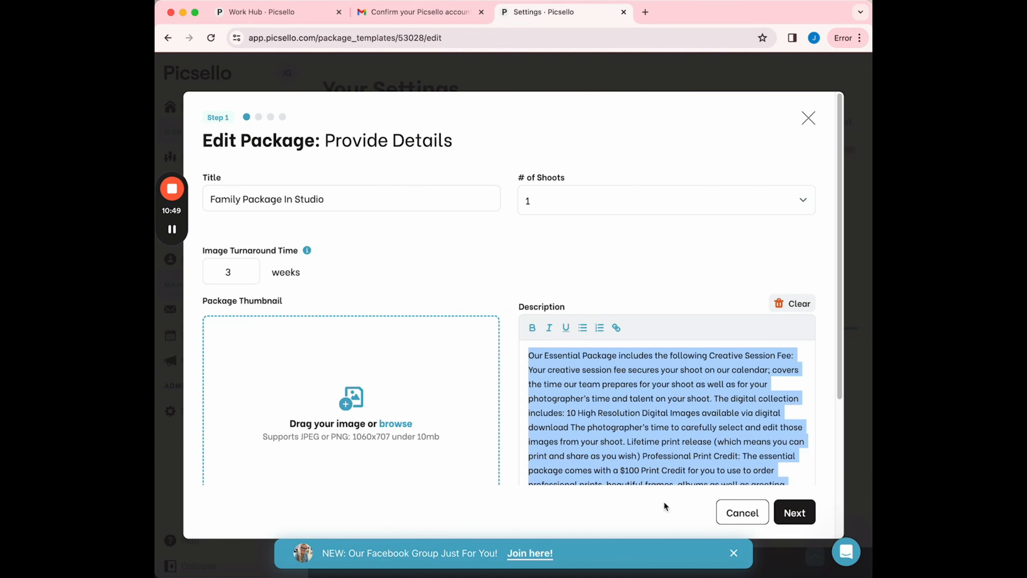
{"action": "key", "text": "BackSpace"}
{"action": "key", "text": "super+v"}
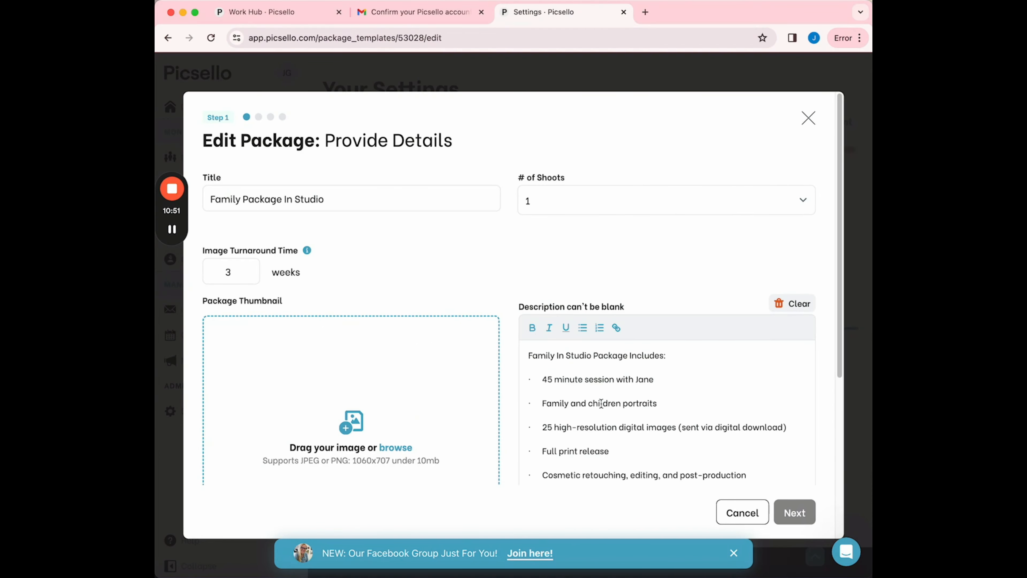
{"action": "scroll", "coordinate": [612, 378], "scroll_direction": "down", "scroll_amount": 3}
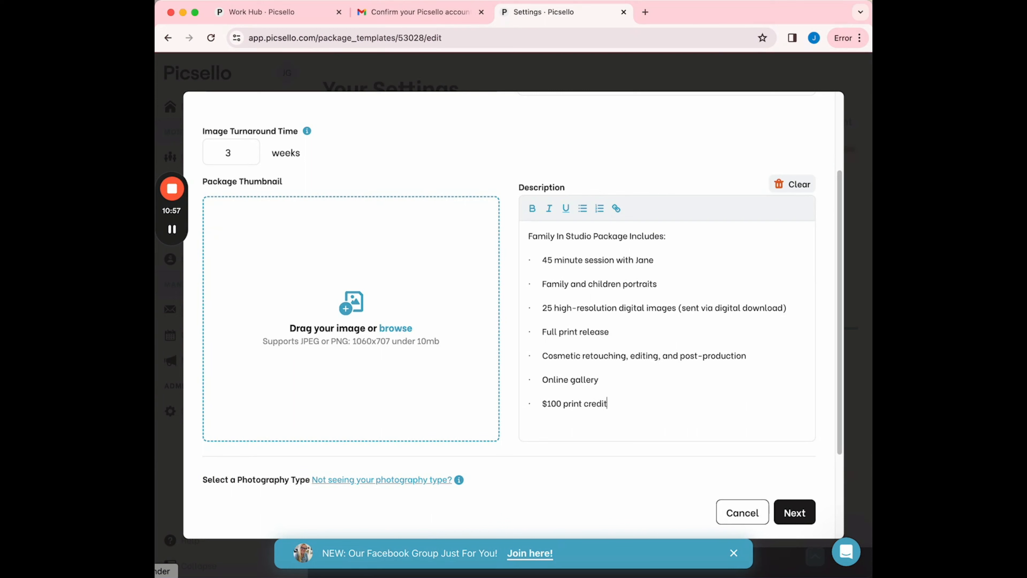
Return to the Packages document, copy the in-studio price line "$1395 (WEEKDAYS ONLY)", and minimize the document.
{"action": "left_click", "coordinate": [159, 577]}
{"action": "double_click", "coordinate": [446, 86]}
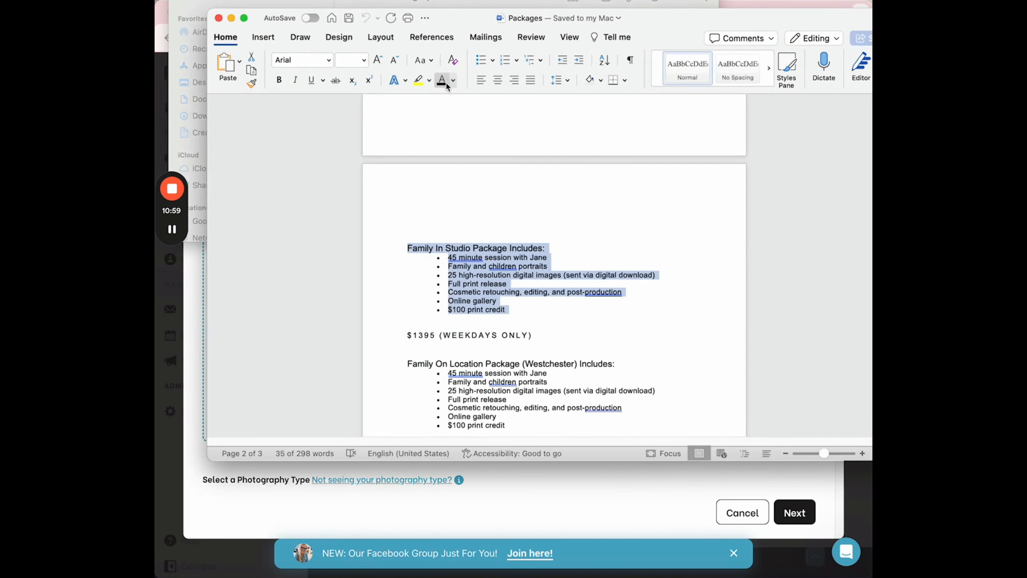
{"action": "left_click", "coordinate": [535, 333]}
{"action": "left_click_drag", "start_coordinate": [545, 337], "coordinate": [394, 324]}
{"action": "key", "text": "ctrl+c"}
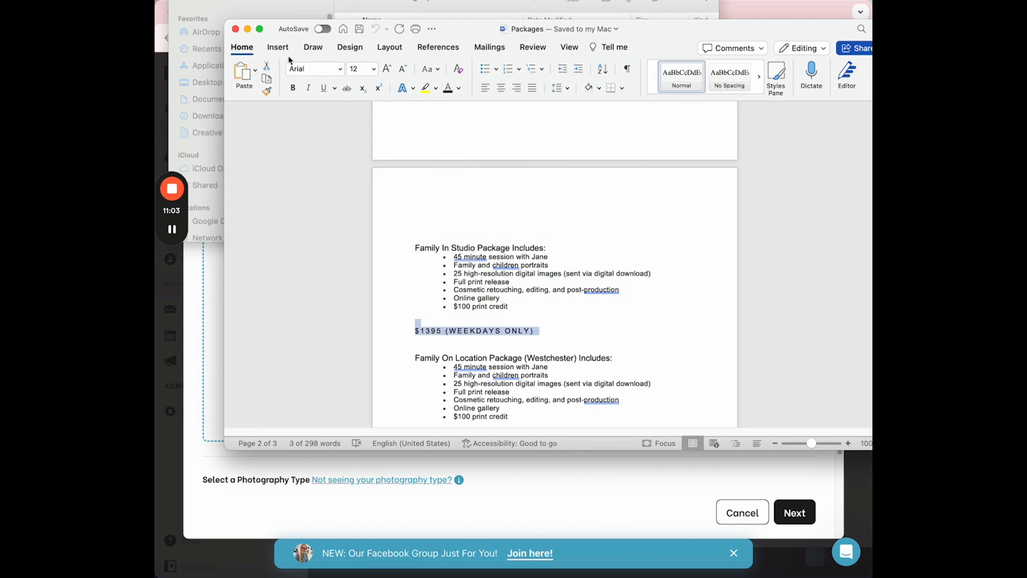
{"action": "left_click", "coordinate": [247, 29]}
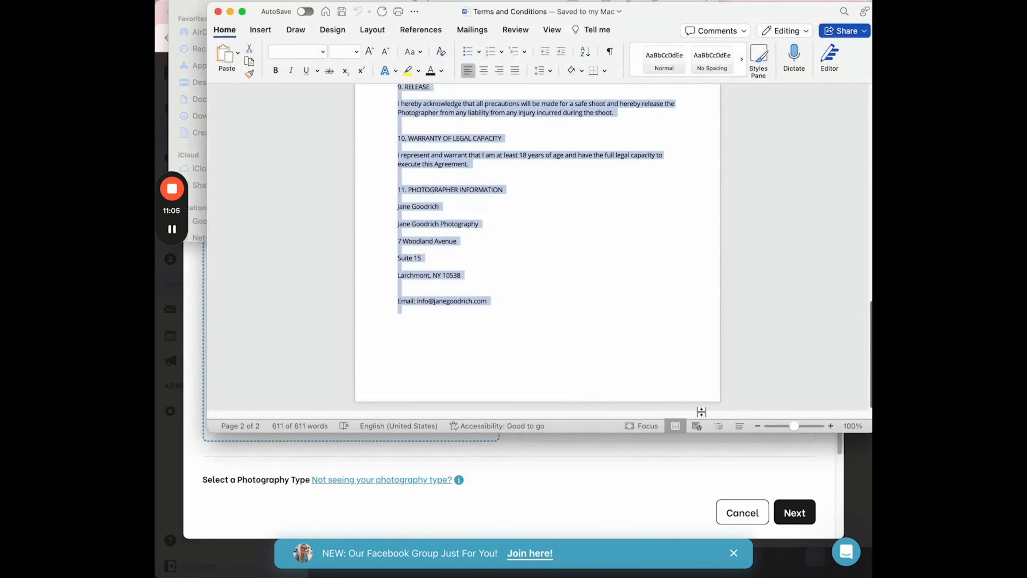
Add the copied price line "$1395 (WEEKDAYS ONLY)" below the bullet list in the Picsello package description.
{"action": "left_click", "coordinate": [673, 471]}
{"action": "key", "text": "Return"}
{"action": "key", "text": "Return"}
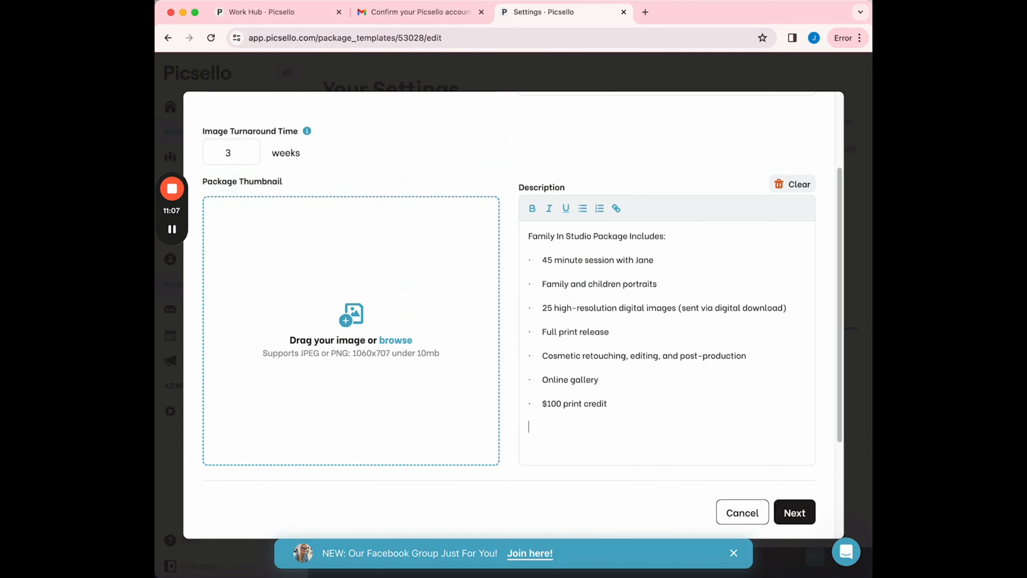
{"action": "key", "text": "ctrl+v"}
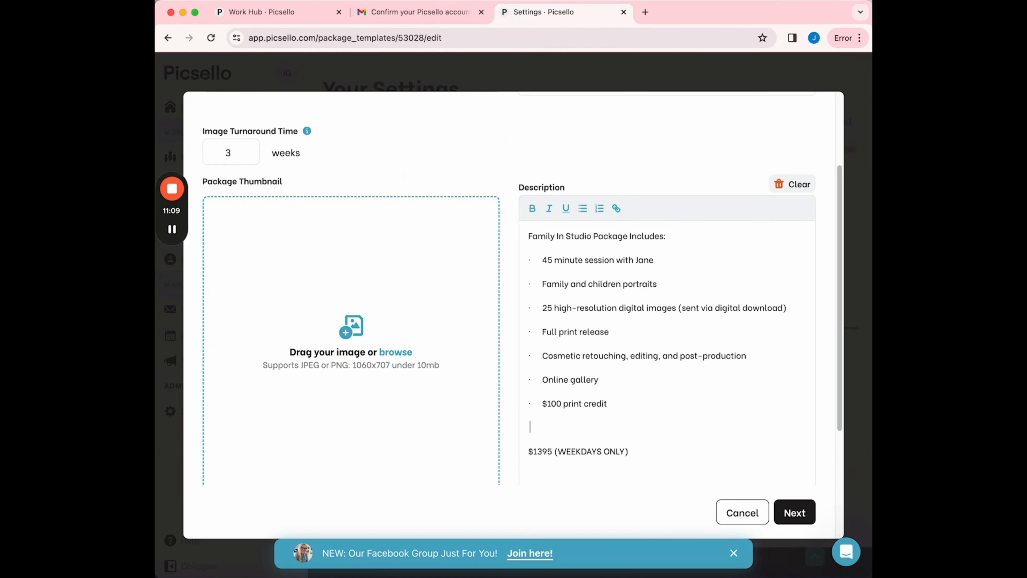
{"action": "scroll", "coordinate": [352, 237], "scroll_direction": "up", "scroll_amount": 2}
{"action": "scroll", "coordinate": [353, 238], "scroll_direction": "up", "scroll_amount": 1}
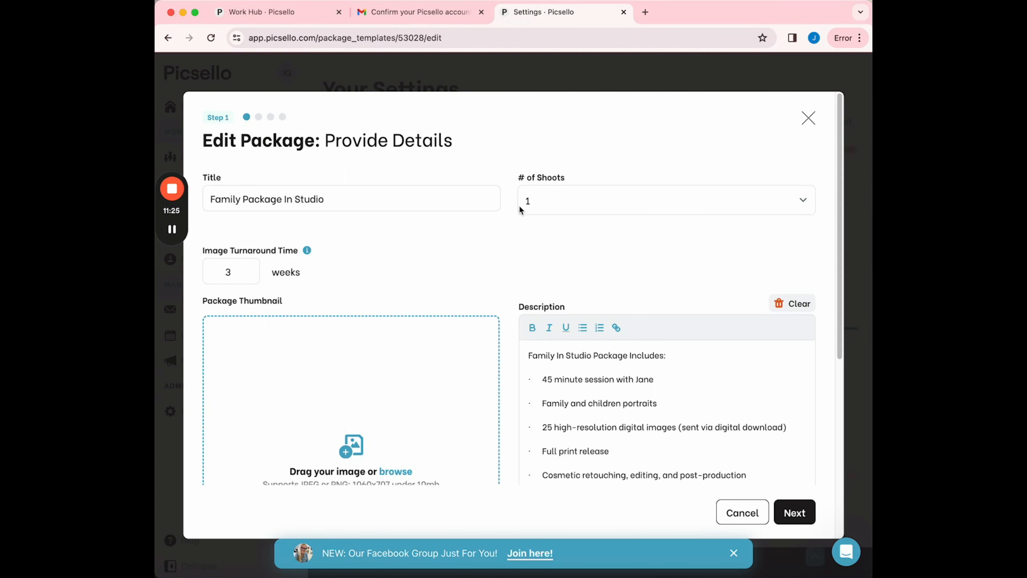
Browse for a package thumbnail in the In Studio Family folder of Photos to Use and show the files as icons.
{"action": "scroll", "coordinate": [348, 421], "scroll_direction": "down", "scroll_amount": 2}
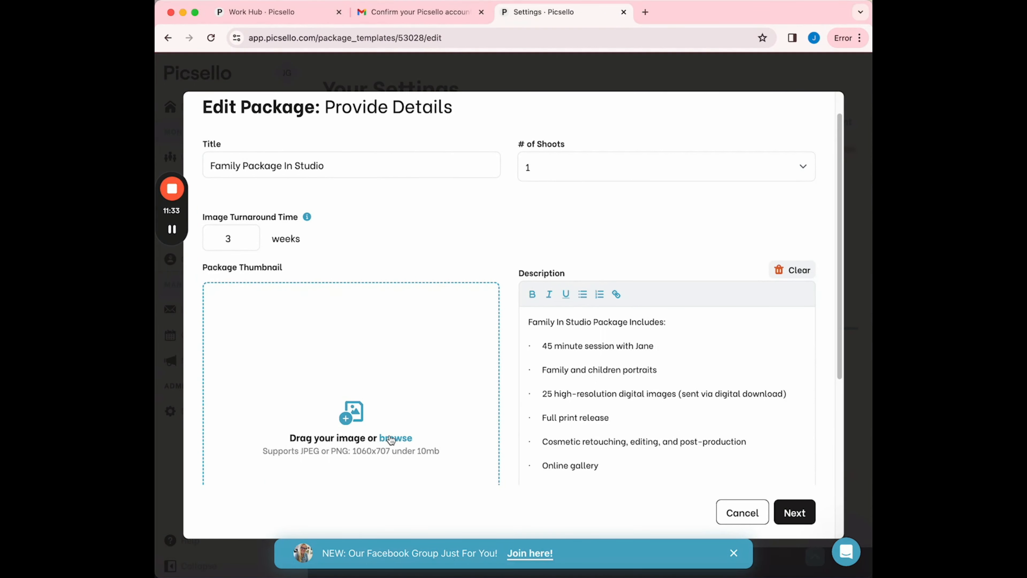
{"action": "left_click", "coordinate": [390, 439]}
{"action": "double_click", "coordinate": [279, 279]}
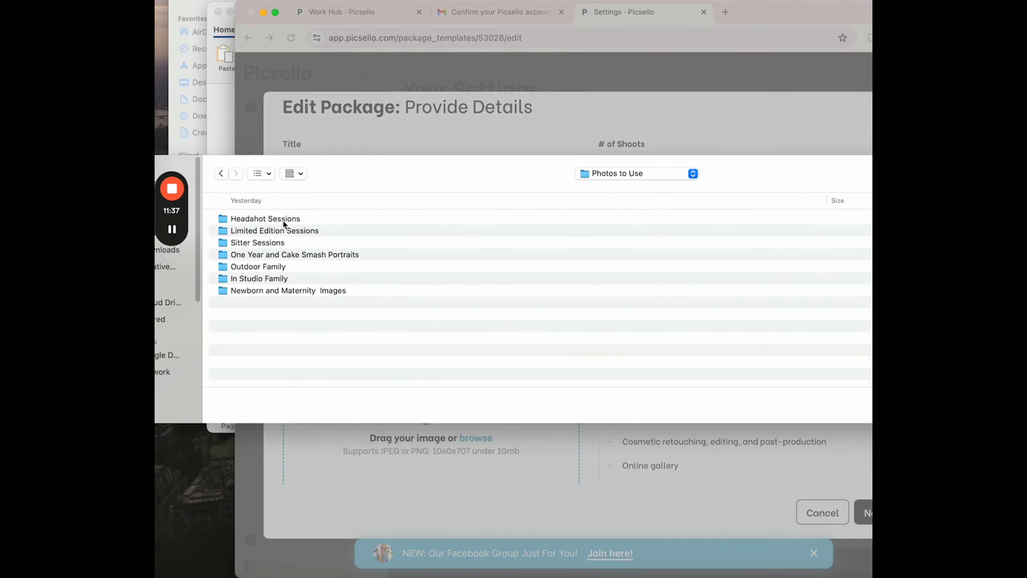
{"action": "double_click", "coordinate": [274, 279]}
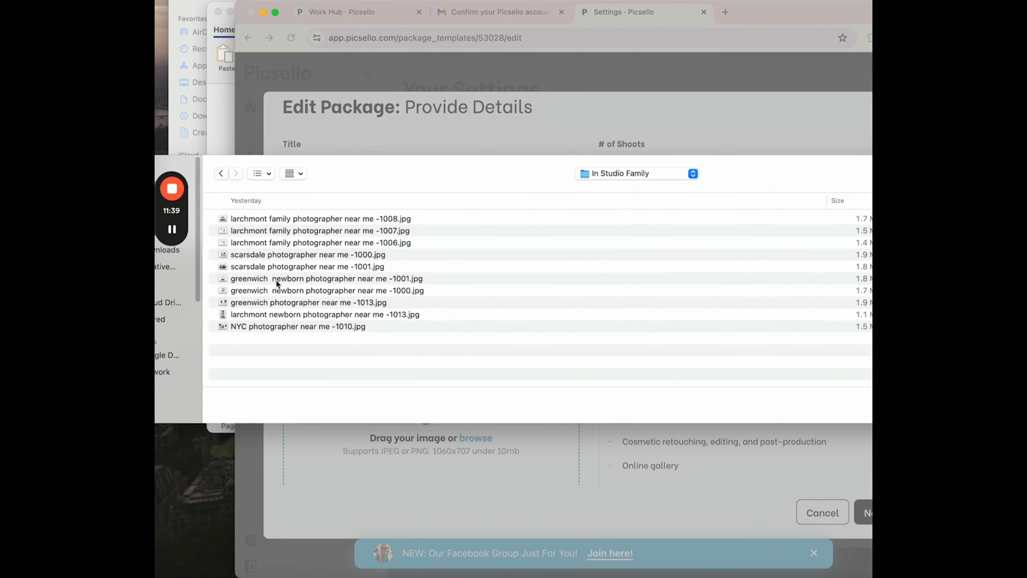
{"action": "left_click", "coordinate": [298, 174]}
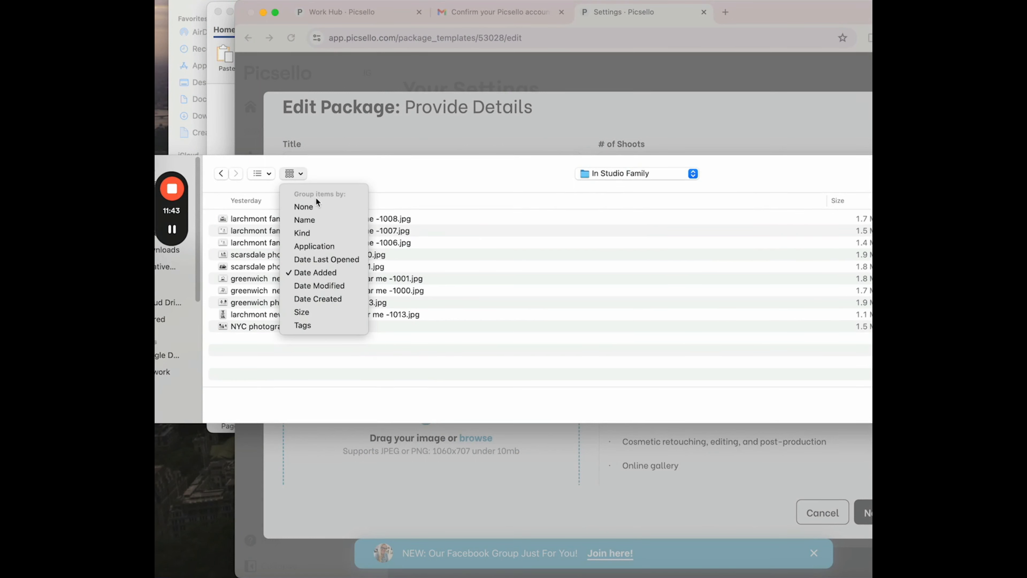
{"action": "left_click", "coordinate": [260, 175]}
{"action": "left_click", "coordinate": [271, 174]}
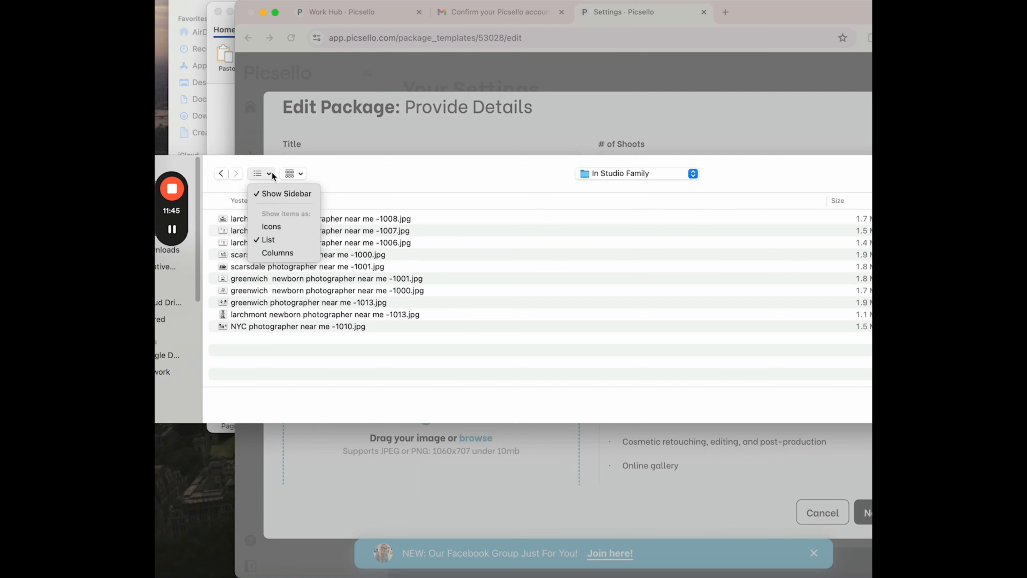
{"action": "left_click", "coordinate": [273, 227]}
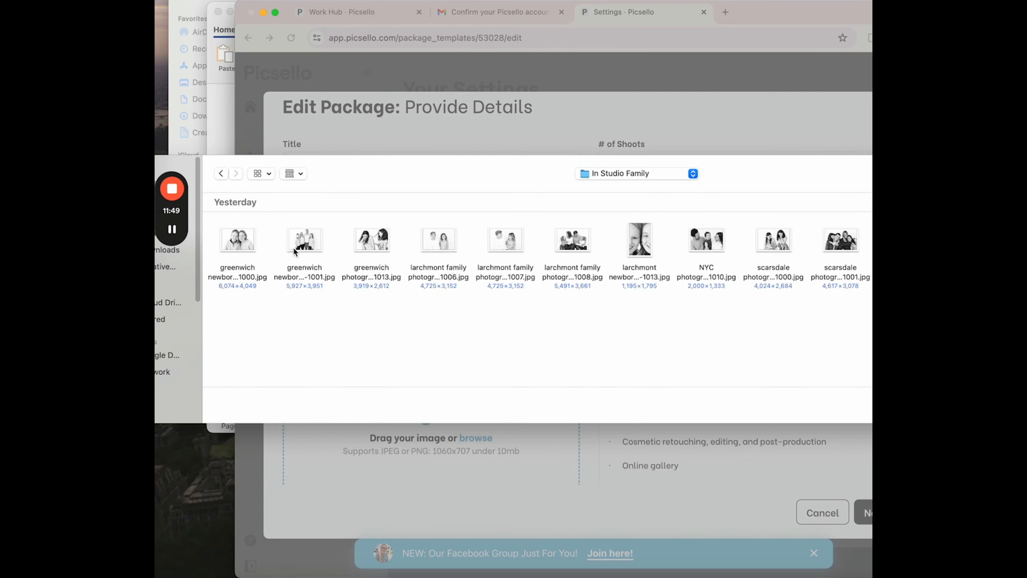
Use the NYC photo ending in 1010.jpg from the In Studio Family folder as the package thumbnail.
{"action": "left_click", "coordinate": [705, 246]}
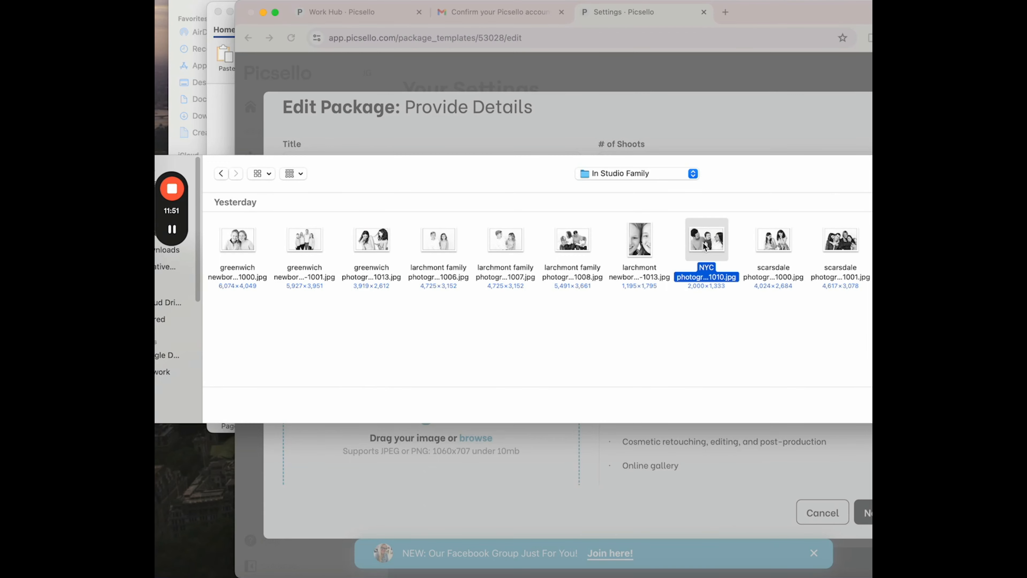
{"action": "double_click", "coordinate": [704, 246]}
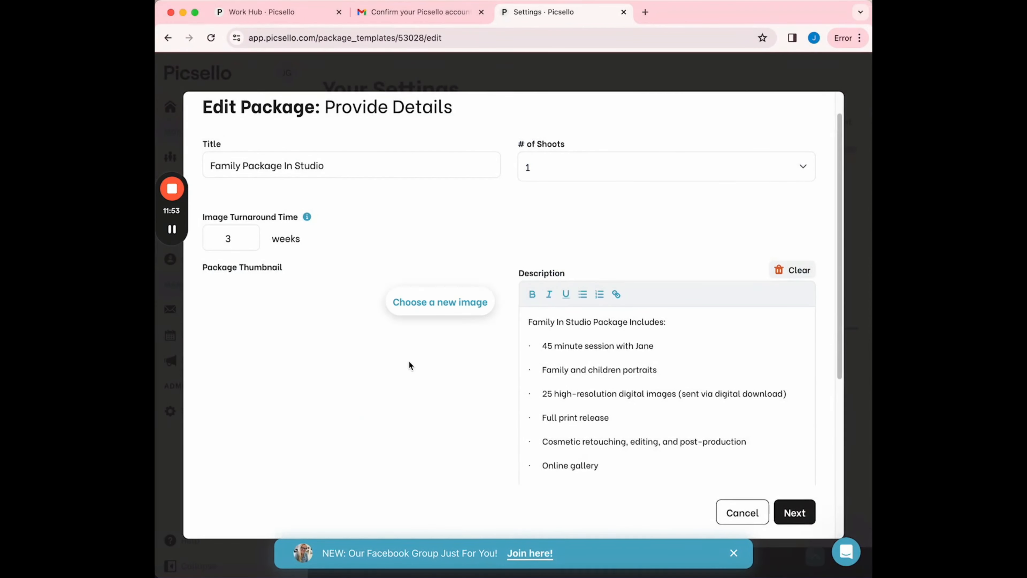
{"action": "scroll", "coordinate": [359, 382], "scroll_direction": "down", "scroll_amount": 3}
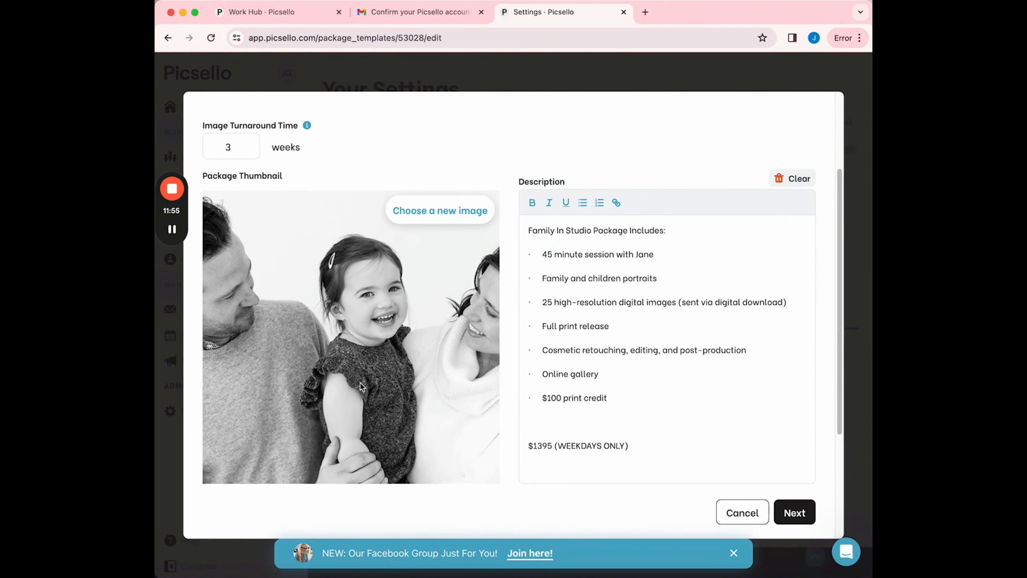
Show the family package on the public profile and continue to the document selection.
{"action": "scroll", "coordinate": [360, 383], "scroll_direction": "down", "scroll_amount": 1}
{"action": "scroll", "coordinate": [359, 382], "scroll_direction": "down", "scroll_amount": 5}
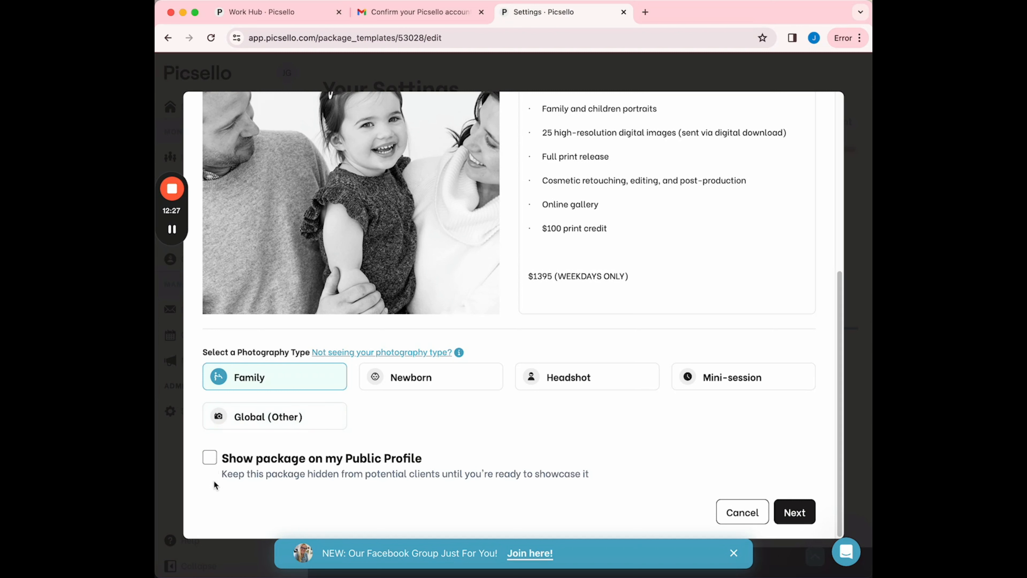
{"action": "left_click", "coordinate": [211, 457]}
{"action": "left_click", "coordinate": [795, 511]}
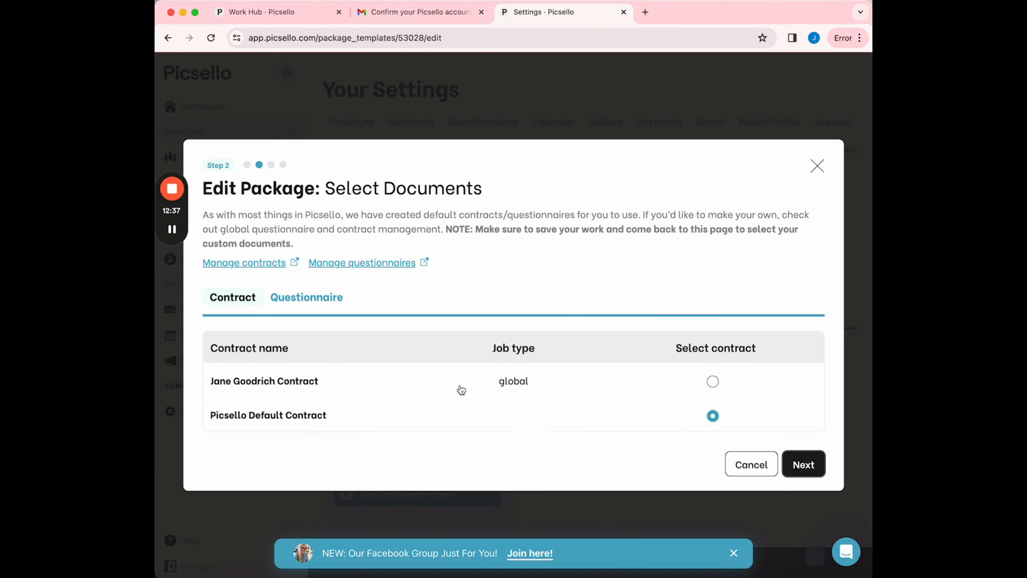
Assign the photographer's own global contract and the Picsello Family Template questionnaire to the package, and continue to pricing.
{"action": "left_click", "coordinate": [712, 382]}
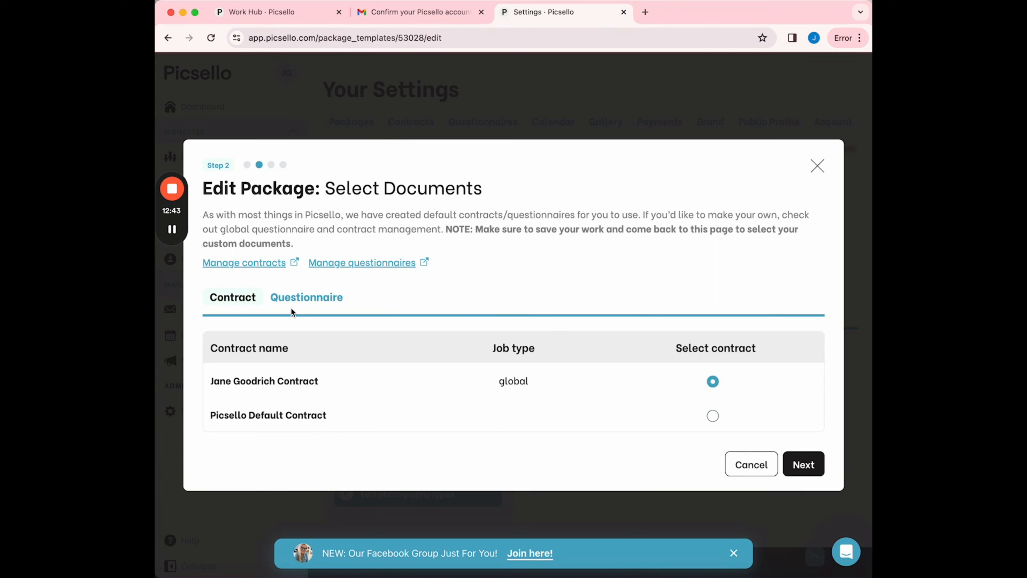
{"action": "left_click", "coordinate": [319, 301]}
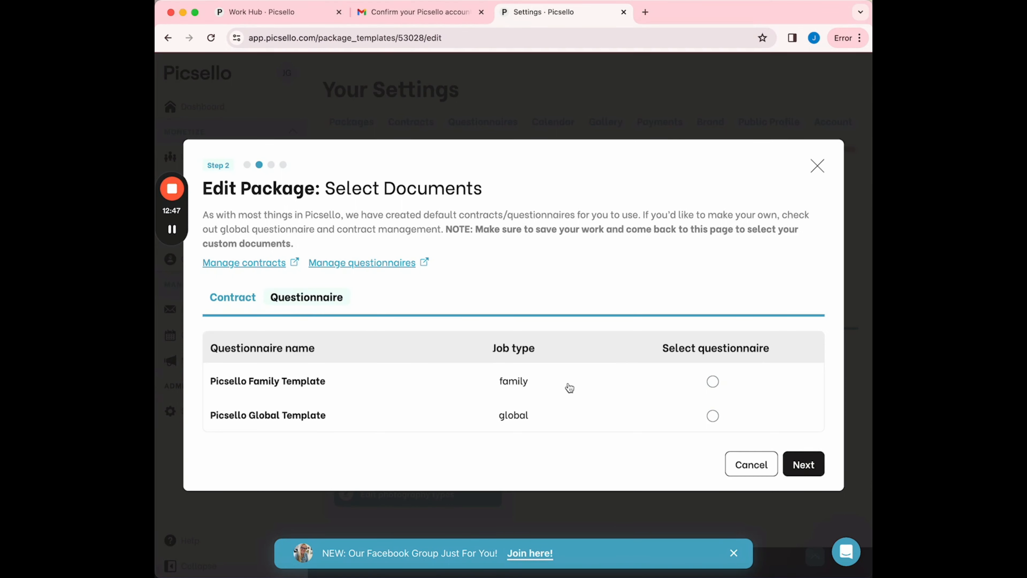
{"action": "left_click", "coordinate": [712, 382]}
{"action": "left_click", "coordinate": [803, 465]}
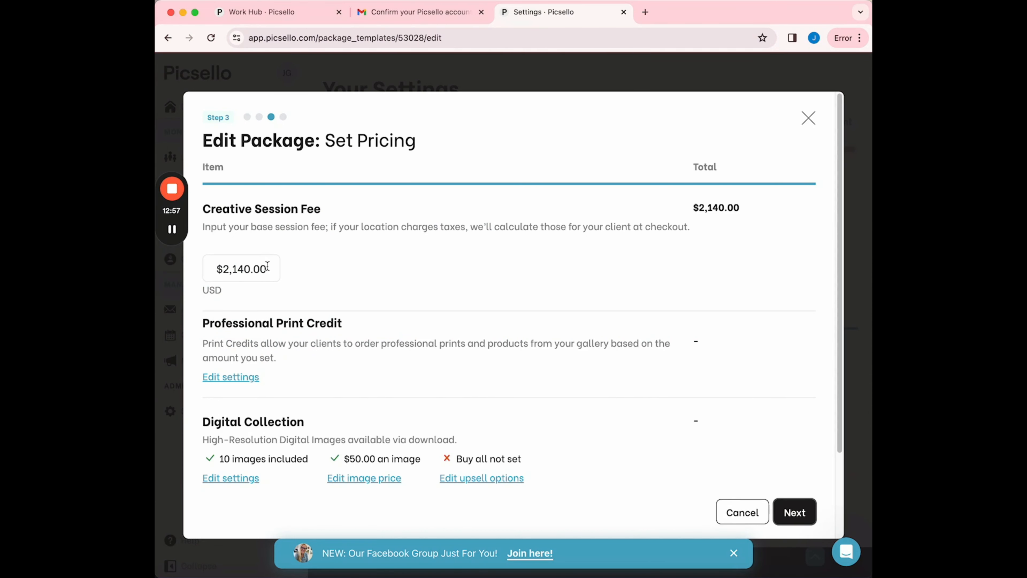
Set the package's Creative Session Fee to $1,395.
{"action": "left_click_drag", "start_coordinate": [266, 268], "coordinate": [189, 266]}
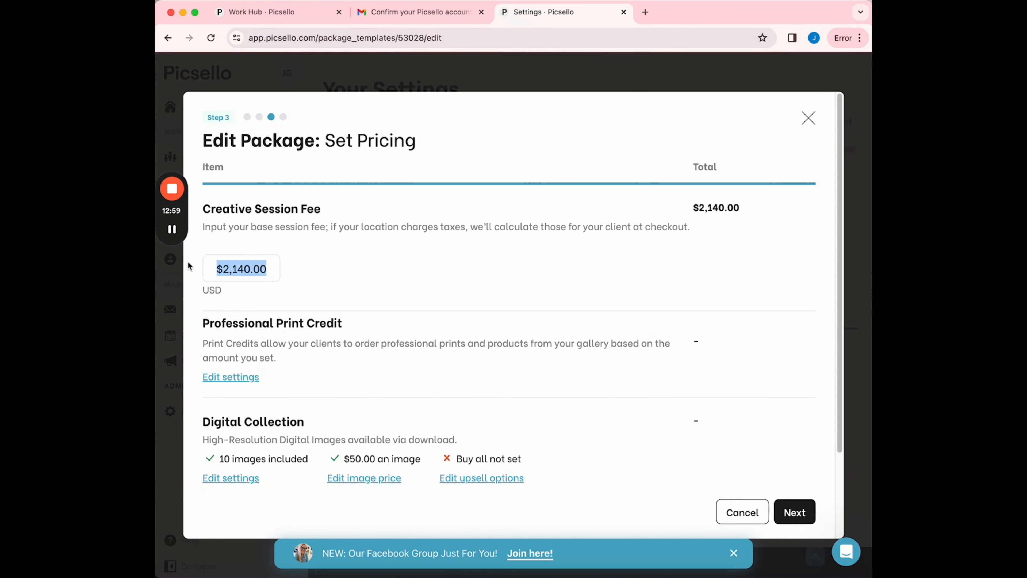
{"action": "type", "text": "1595"}
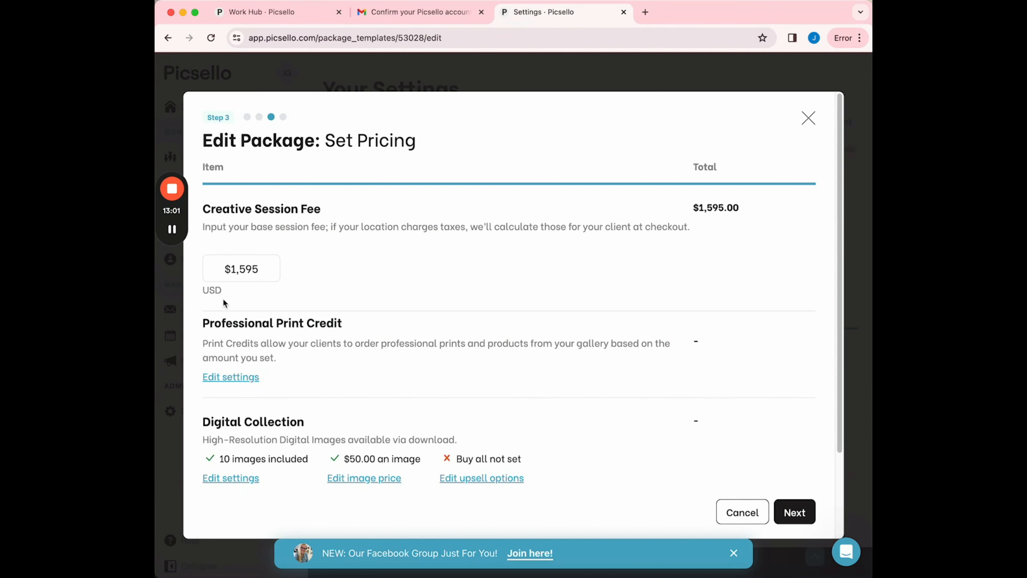
{"action": "key", "text": "Left"}
{"action": "key", "text": "Left"}
{"action": "key", "text": "Left"}
{"action": "key", "text": "Delete"}
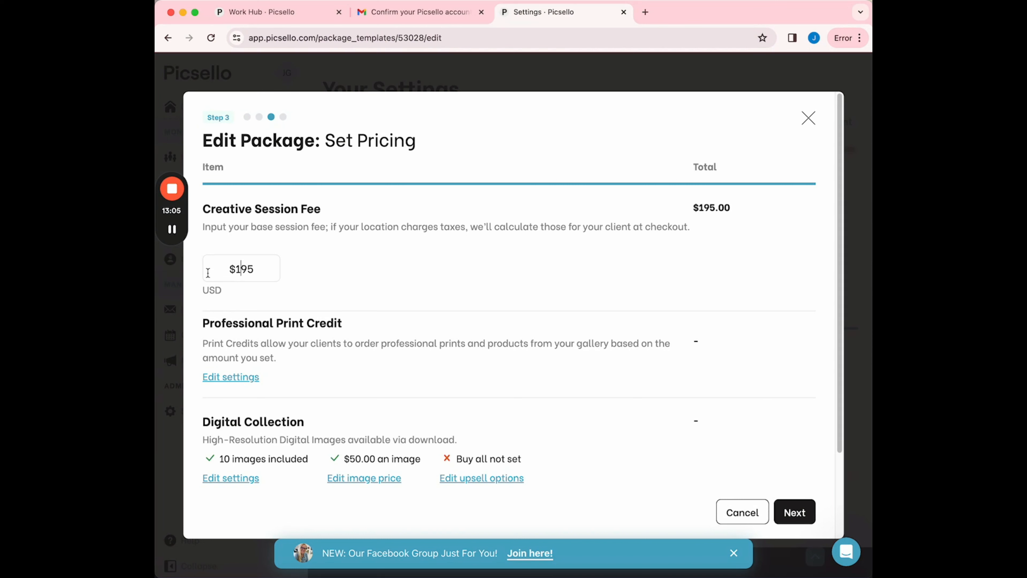
{"action": "type", "text": "3"}
Include print credits of $100 with the gallery, leaving them out of the package total calculation.
{"action": "left_click", "coordinate": [228, 378]}
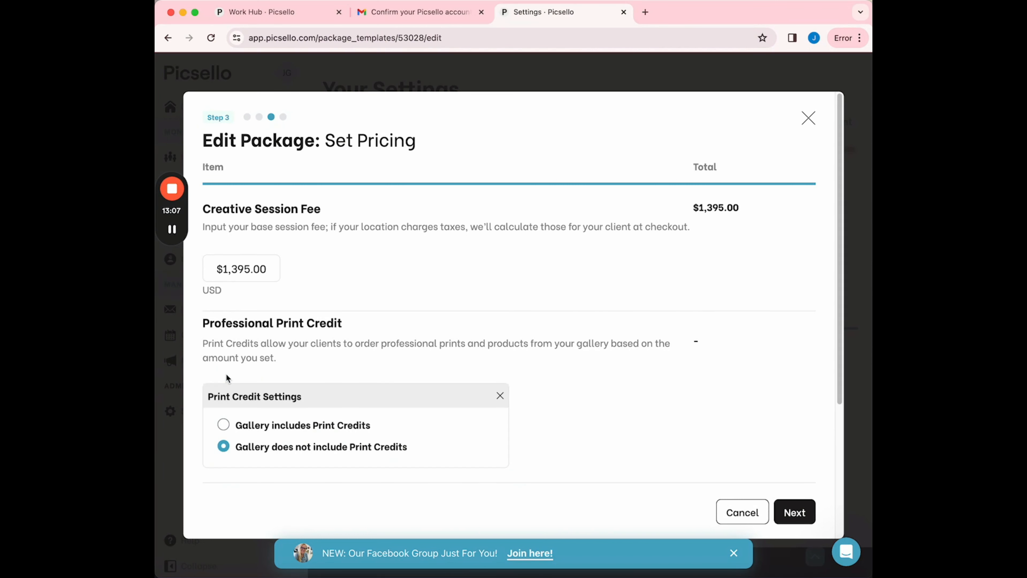
{"action": "scroll", "coordinate": [255, 399], "scroll_direction": "down", "scroll_amount": 3}
{"action": "left_click", "coordinate": [223, 324]}
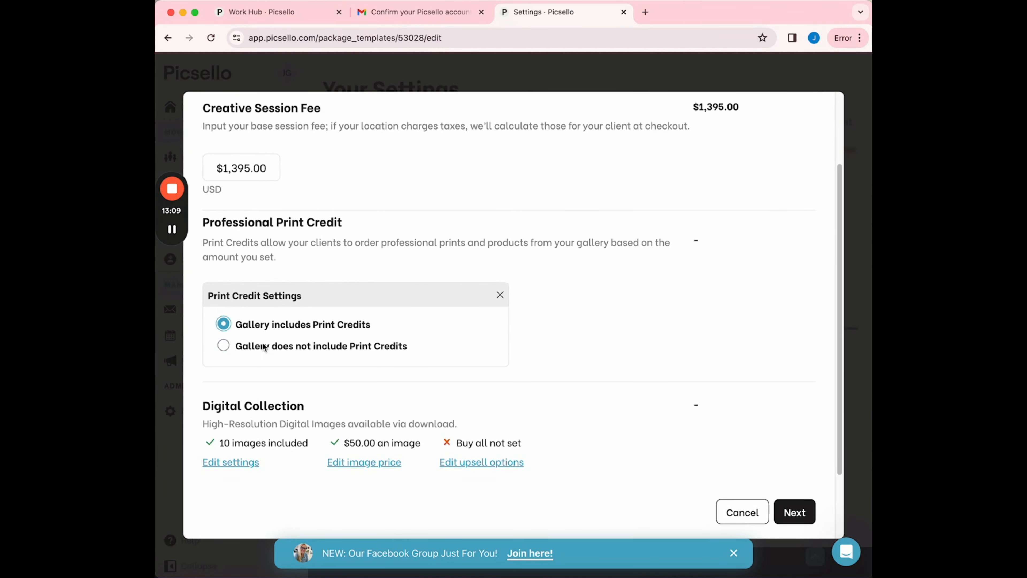
{"action": "left_click", "coordinate": [264, 349]}
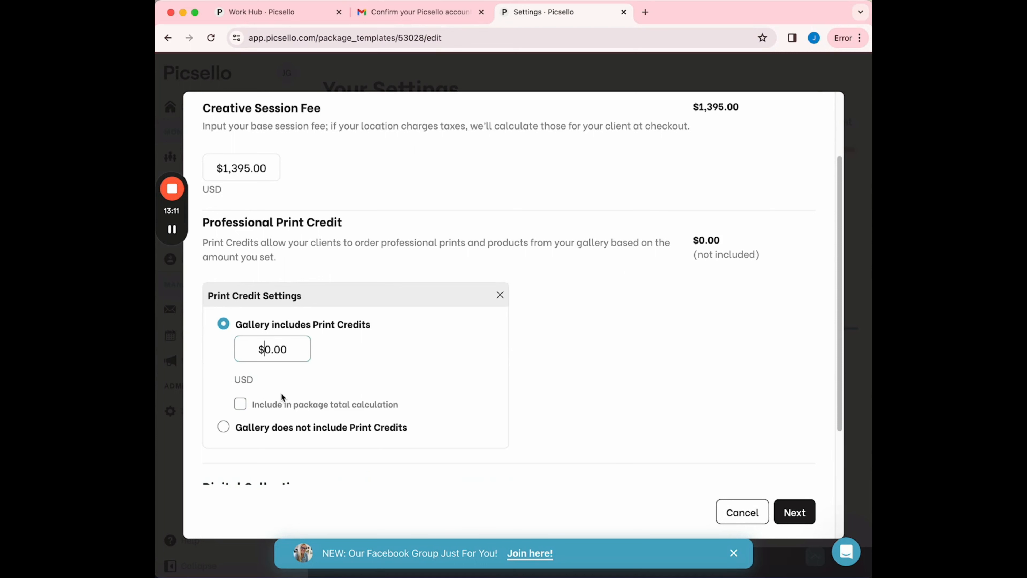
{"action": "type", "text": "10"}
{"action": "left_click", "coordinate": [588, 361]}
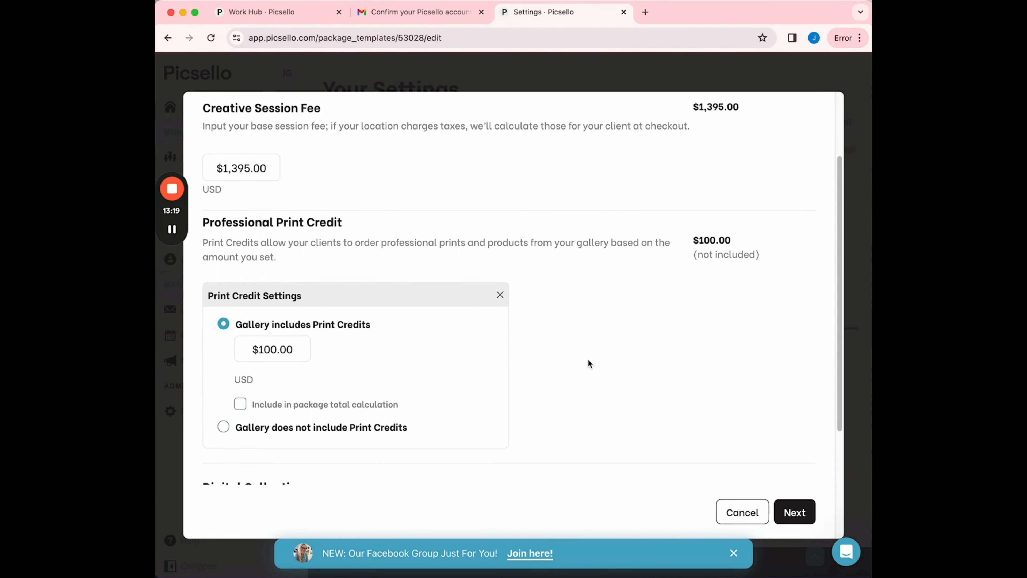
Set the digital collection to 25 images included in the package and close its settings.
{"action": "scroll", "coordinate": [562, 337], "scroll_direction": "down", "scroll_amount": 4}
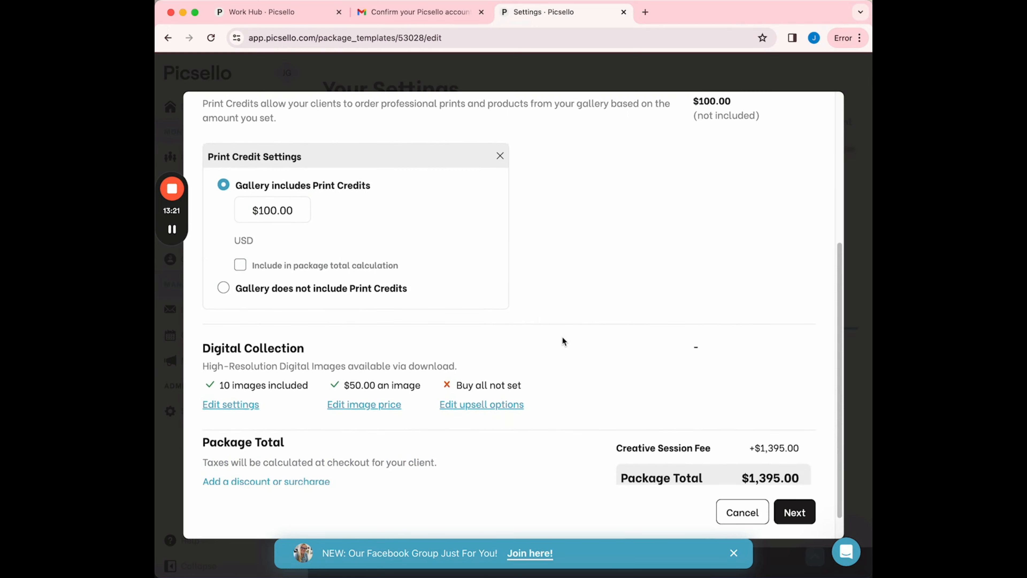
{"action": "scroll", "coordinate": [560, 338], "scroll_direction": "down", "scroll_amount": 1}
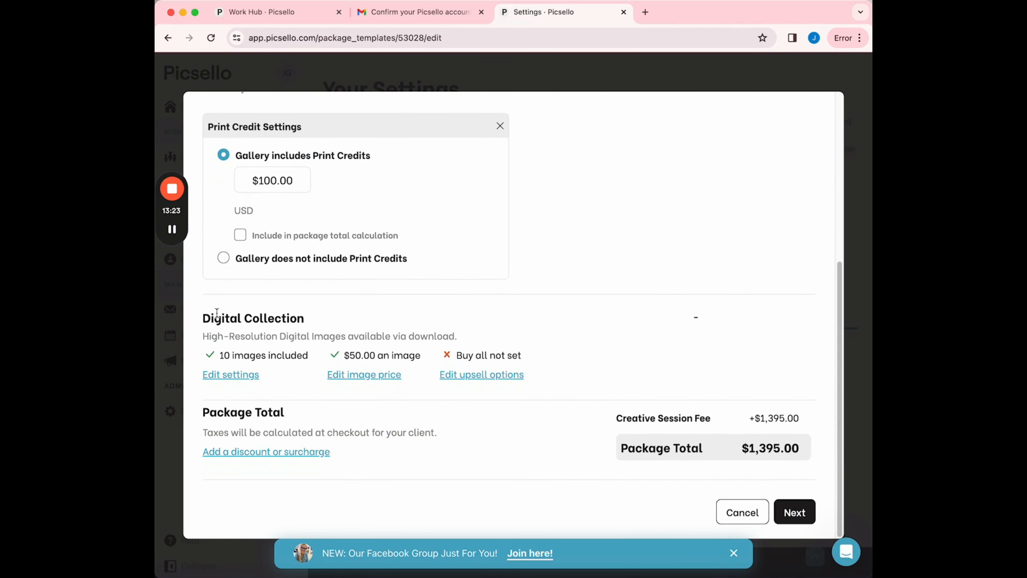
{"action": "left_click", "coordinate": [234, 376]}
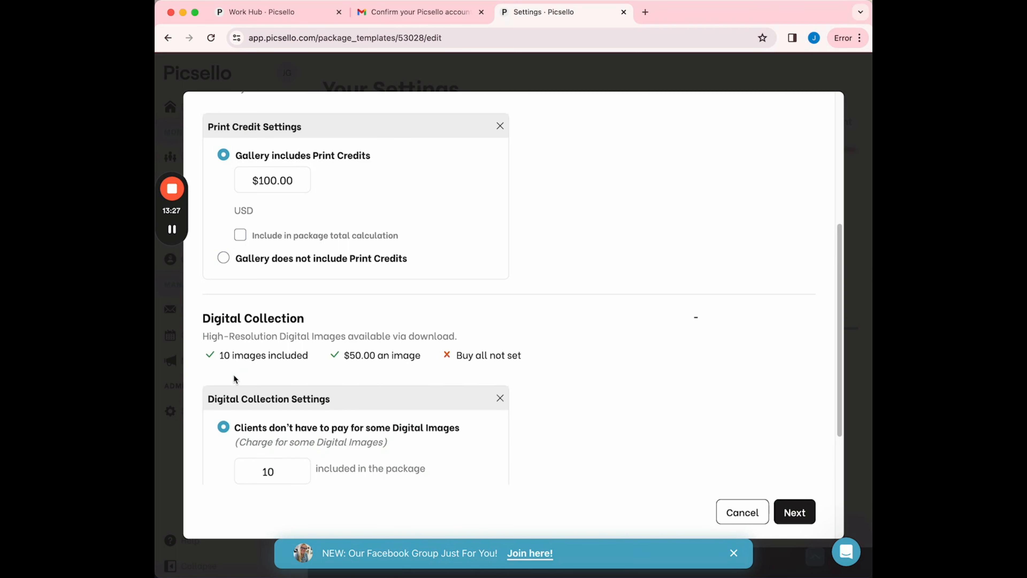
{"action": "scroll", "coordinate": [289, 431], "scroll_direction": "down", "scroll_amount": 2}
{"action": "left_click_drag", "start_coordinate": [283, 385], "coordinate": [233, 374]}
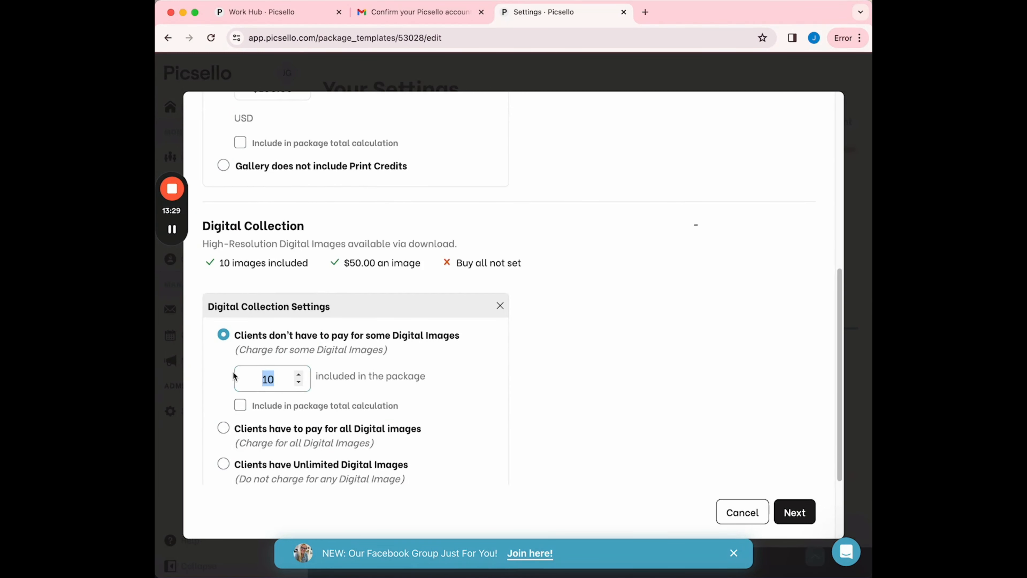
{"action": "type", "text": "25"}
{"action": "left_click", "coordinate": [635, 353]}
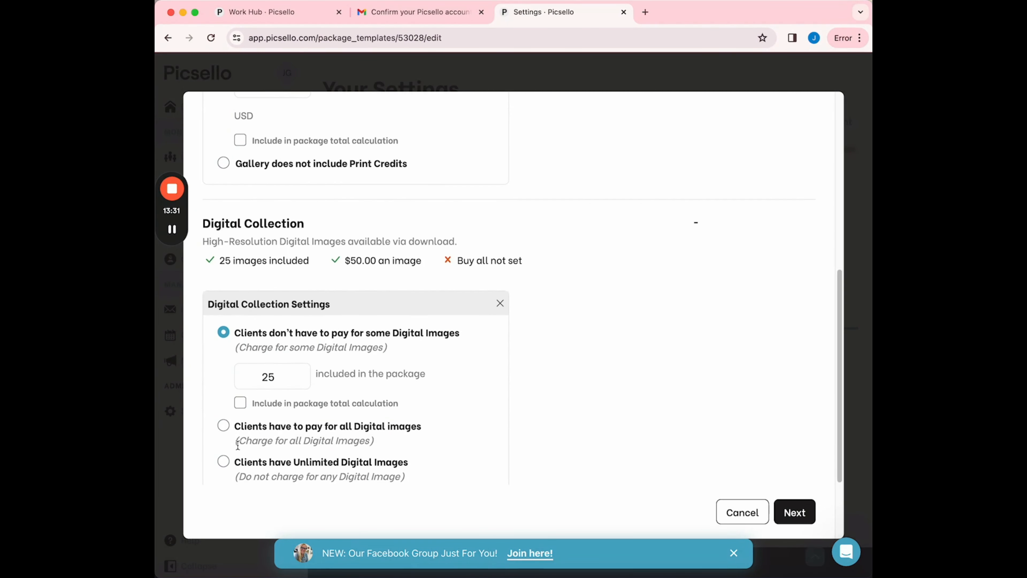
{"action": "scroll", "coordinate": [261, 317], "scroll_direction": "down", "scroll_amount": 2}
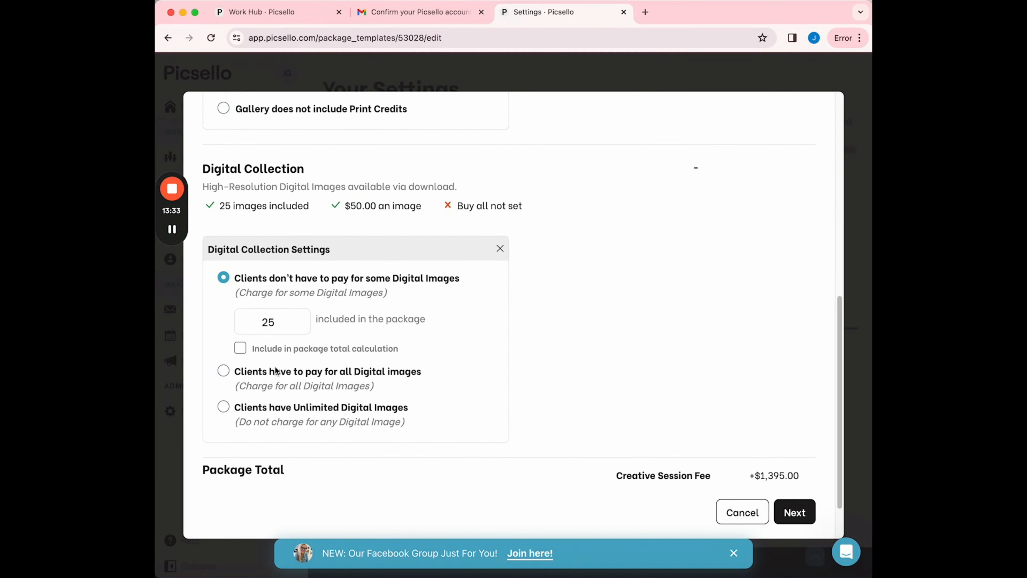
{"action": "scroll", "coordinate": [276, 370], "scroll_direction": "up", "scroll_amount": 3}
{"action": "scroll", "coordinate": [270, 431], "scroll_direction": "down", "scroll_amount": 1}
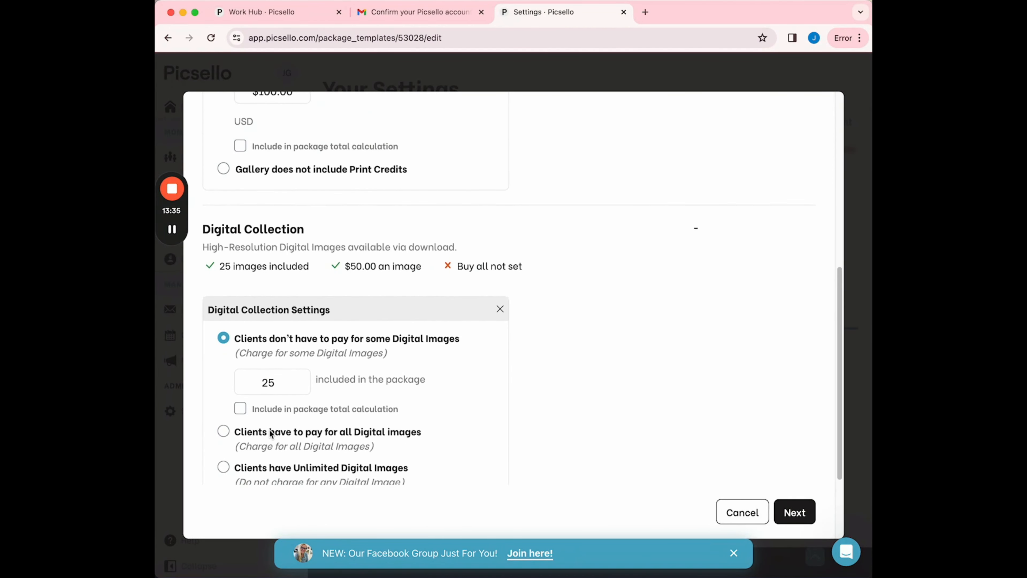
{"action": "scroll", "coordinate": [270, 433], "scroll_direction": "down", "scroll_amount": 1}
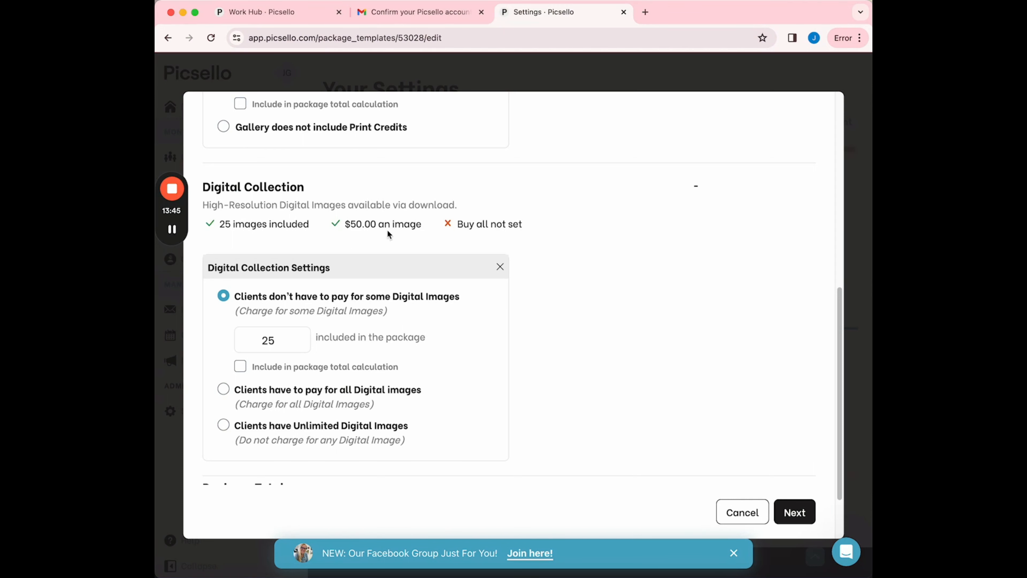
{"action": "left_click", "coordinate": [500, 267]}
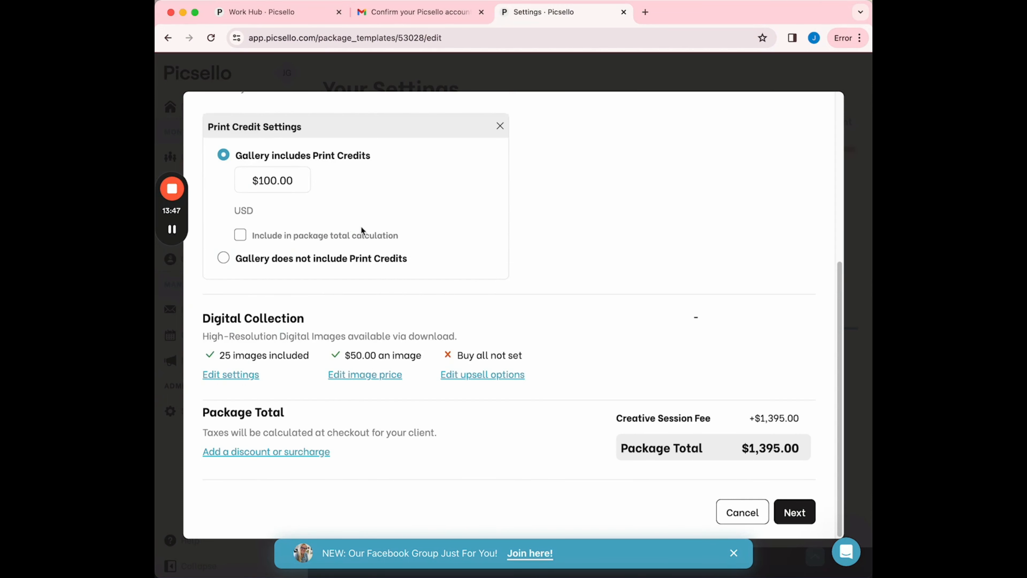
Enable a Buy Them All price of $500 in the digital collection's upsell options and continue to the payment schedule.
{"action": "scroll", "coordinate": [369, 230], "scroll_direction": "up", "scroll_amount": 2}
{"action": "scroll", "coordinate": [379, 235], "scroll_direction": "up", "scroll_amount": 1}
{"action": "scroll", "coordinate": [376, 283], "scroll_direction": "down", "scroll_amount": 3}
{"action": "left_click", "coordinate": [485, 375]}
{"action": "scroll", "coordinate": [486, 375], "scroll_direction": "down", "scroll_amount": 3}
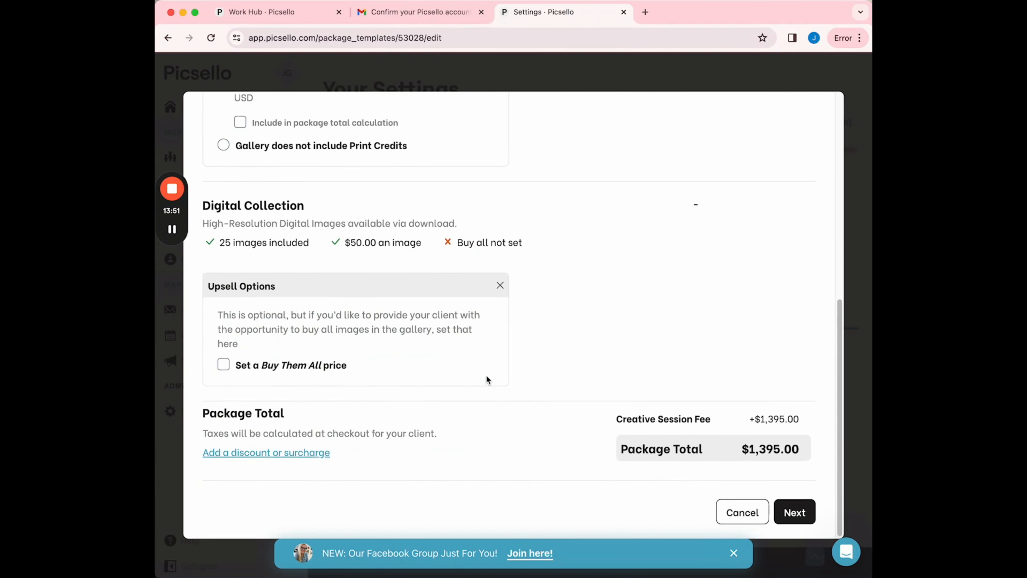
{"action": "scroll", "coordinate": [487, 379], "scroll_direction": "up", "scroll_amount": 1}
{"action": "left_click", "coordinate": [223, 379]}
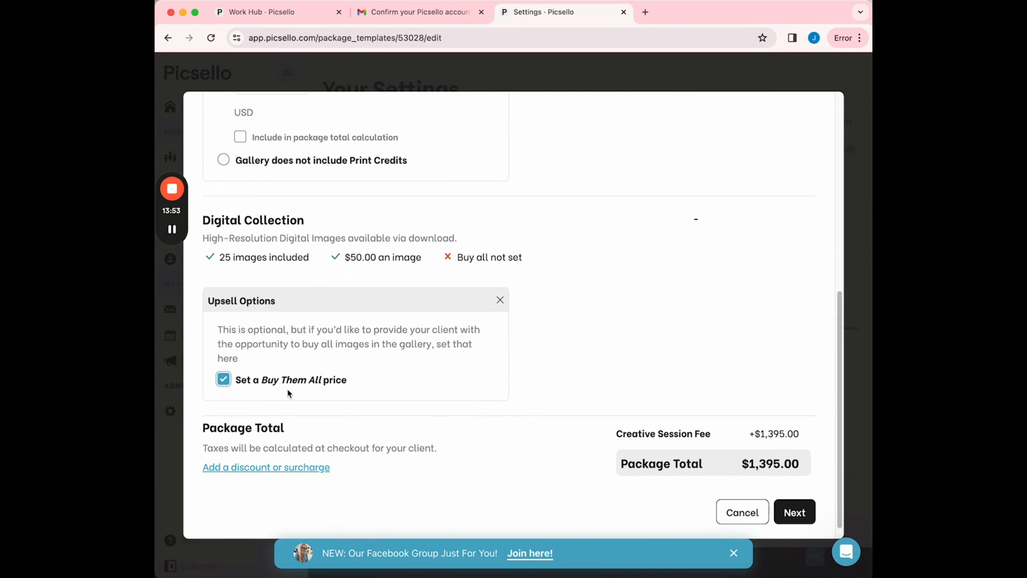
{"action": "left_click", "coordinate": [271, 408]}
{"action": "key", "text": "BackSpace"}
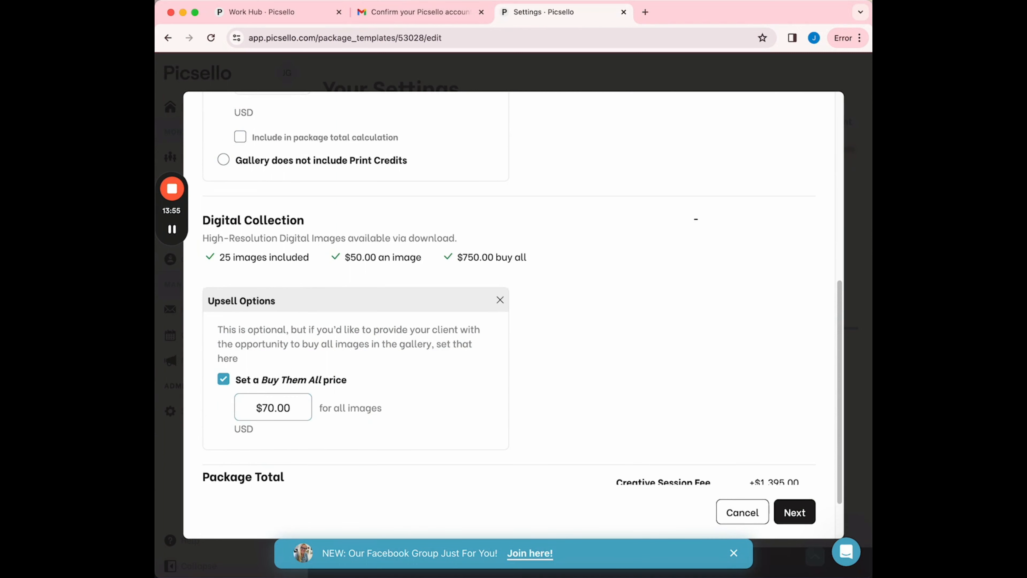
{"action": "key", "text": "BackSpace"}
{"action": "type", "text": "50"}
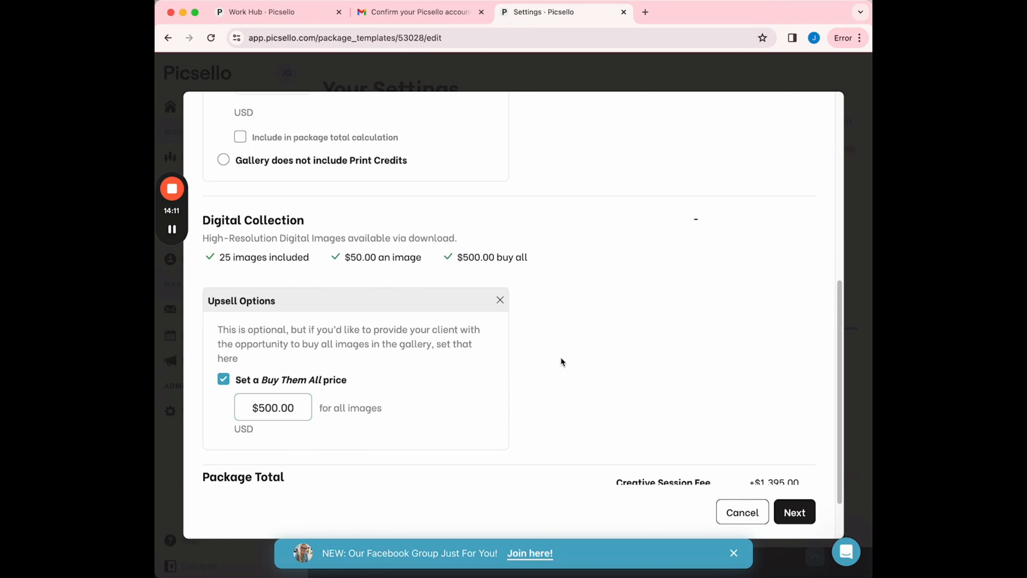
{"action": "scroll", "coordinate": [562, 357], "scroll_direction": "down", "scroll_amount": 3}
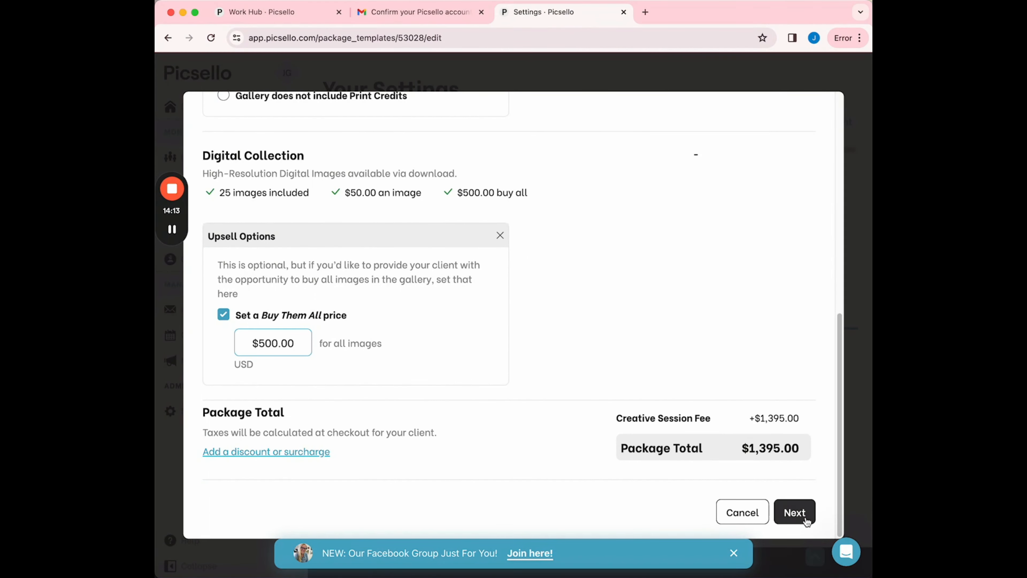
{"action": "left_click", "coordinate": [794, 512]}
Review the payment schedule presets, keeping Picsello family default, and examine the due dates and amounts of both payments.
{"action": "scroll", "coordinate": [543, 204], "scroll_direction": "up", "scroll_amount": 10}
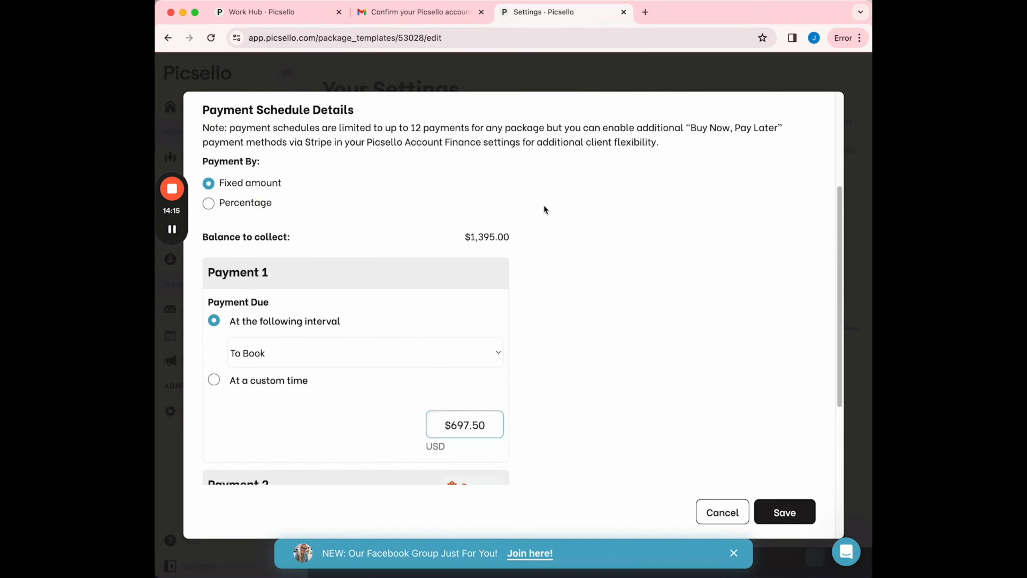
{"action": "left_click", "coordinate": [363, 234]}
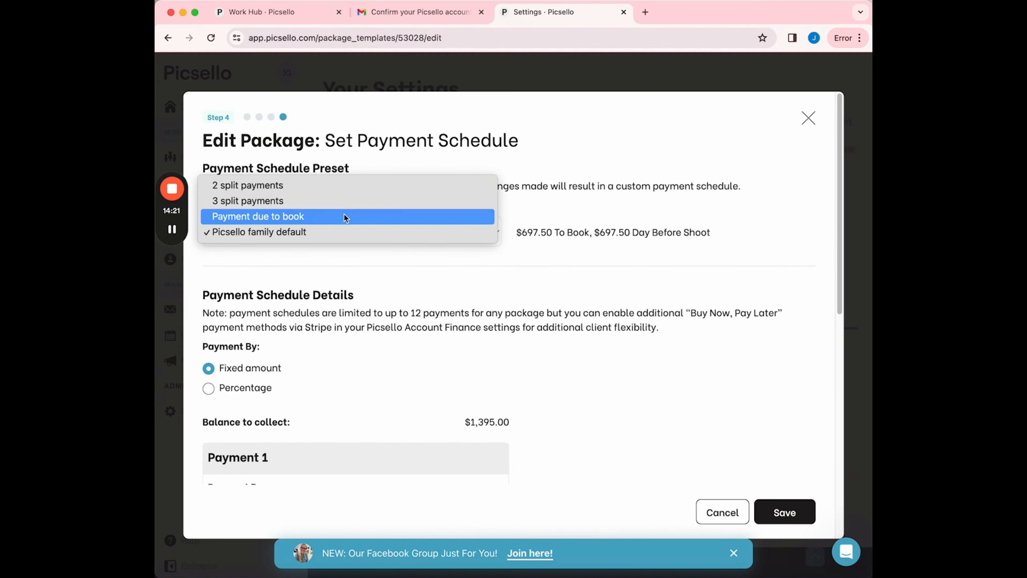
{"action": "left_click", "coordinate": [332, 248]}
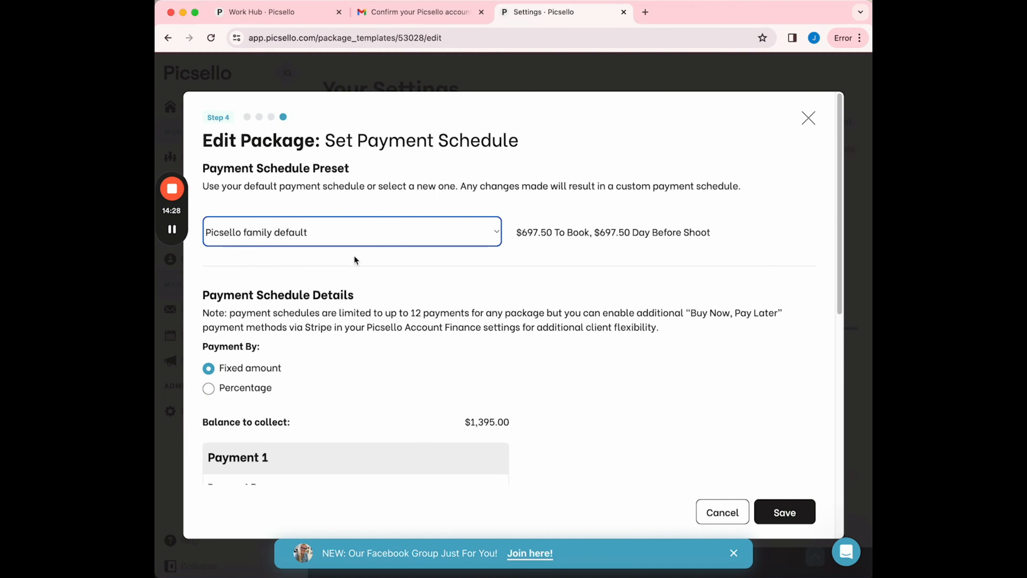
{"action": "scroll", "coordinate": [354, 260], "scroll_direction": "down", "scroll_amount": 10}
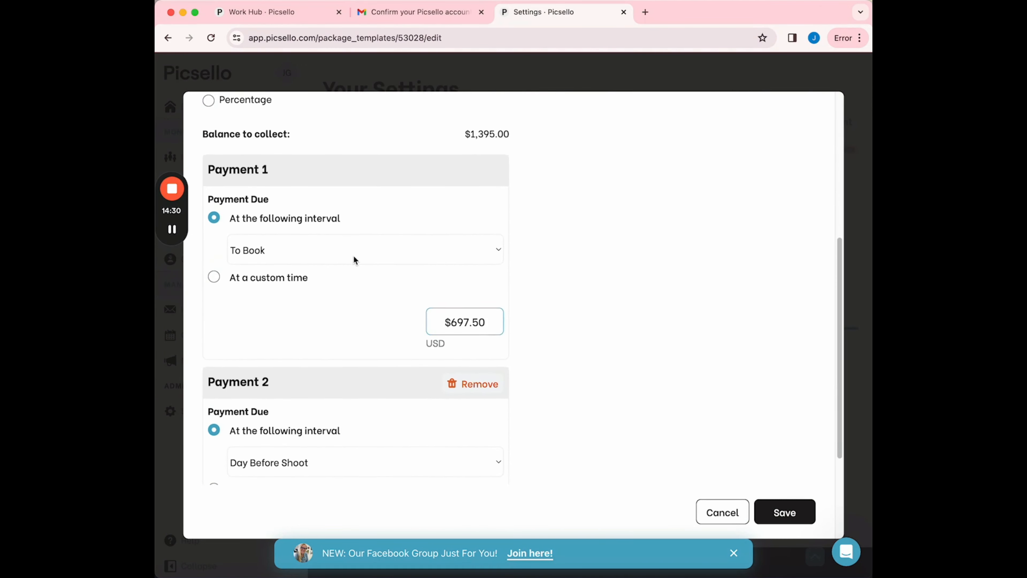
{"action": "scroll", "coordinate": [354, 259], "scroll_direction": "down", "scroll_amount": 3}
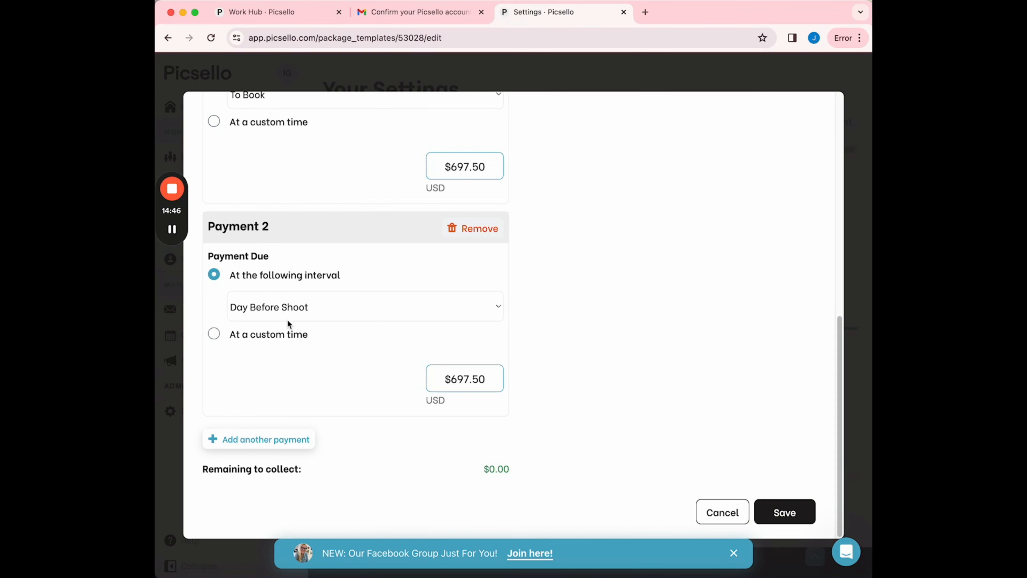
{"action": "scroll", "coordinate": [289, 323], "scroll_direction": "up", "scroll_amount": 10}
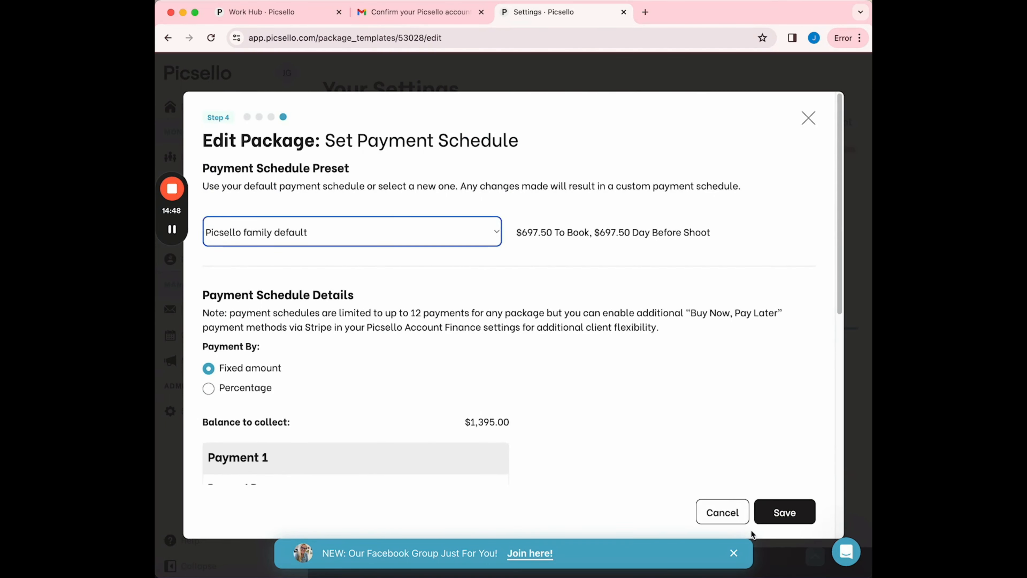
Save the in-studio family package with its payment schedule.
{"action": "left_click", "coordinate": [784, 512]}
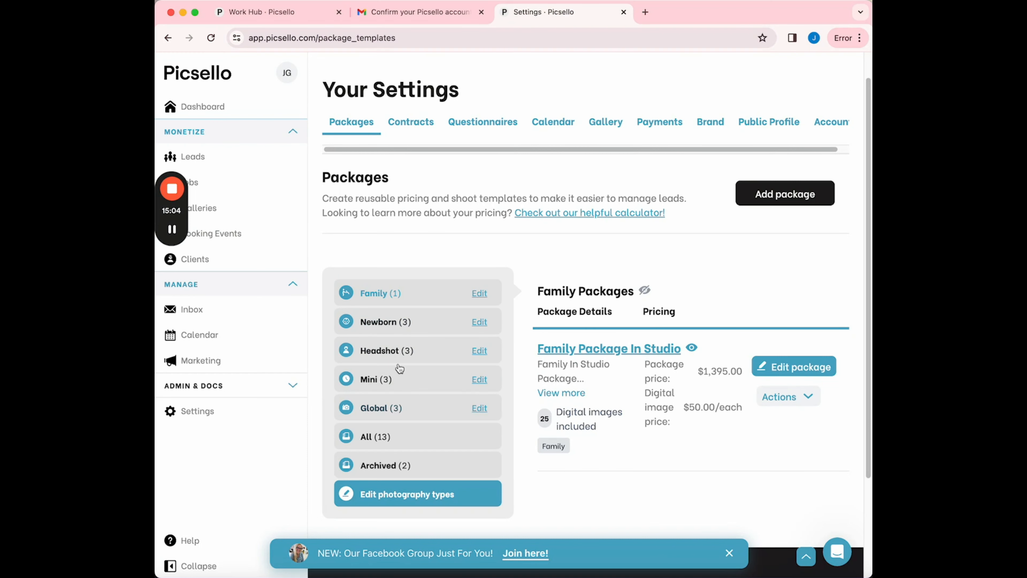
{"action": "left_click", "coordinate": [172, 230]}
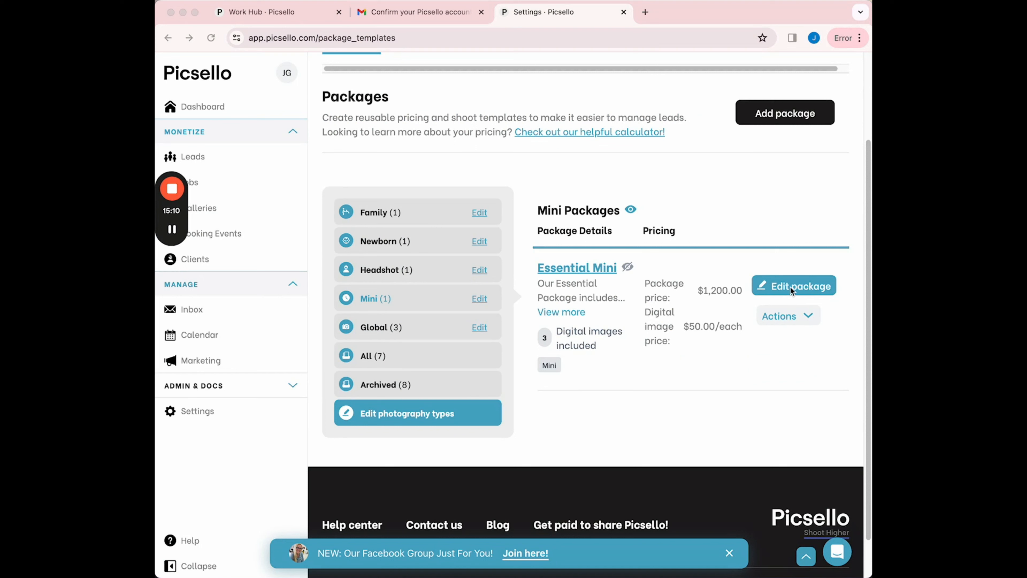
Open the Essential Mini package for editing and replace its description with the copied Limited Edition Portrait Package text.
{"action": "left_click", "coordinate": [785, 283]}
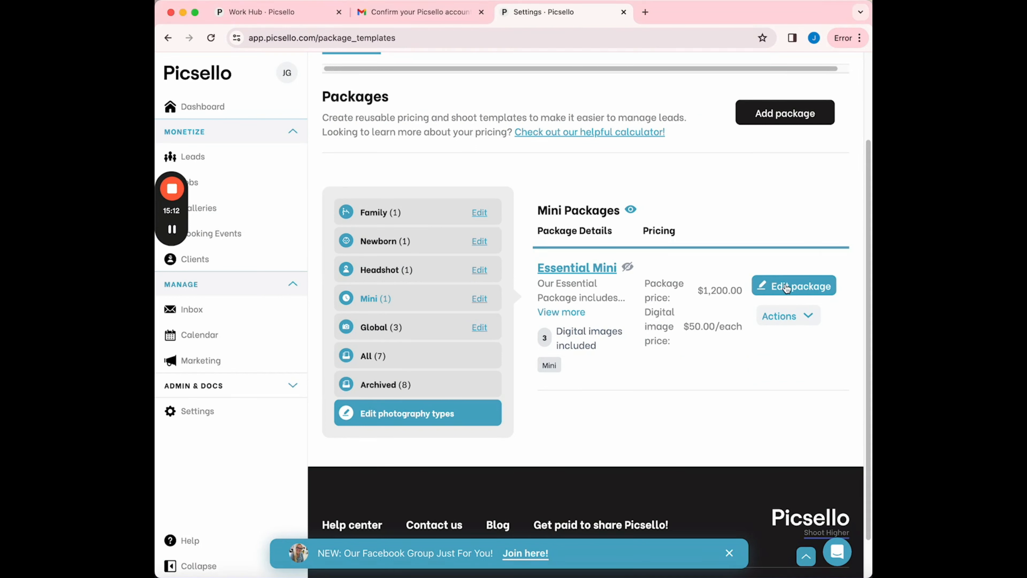
{"action": "left_click", "coordinate": [794, 286]}
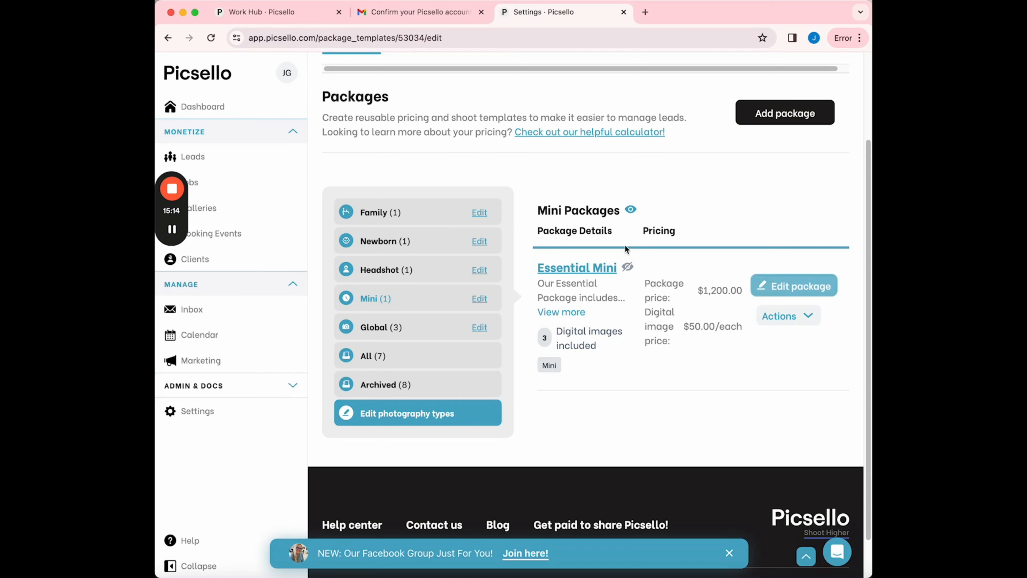
{"action": "triple_click", "coordinate": [269, 187]}
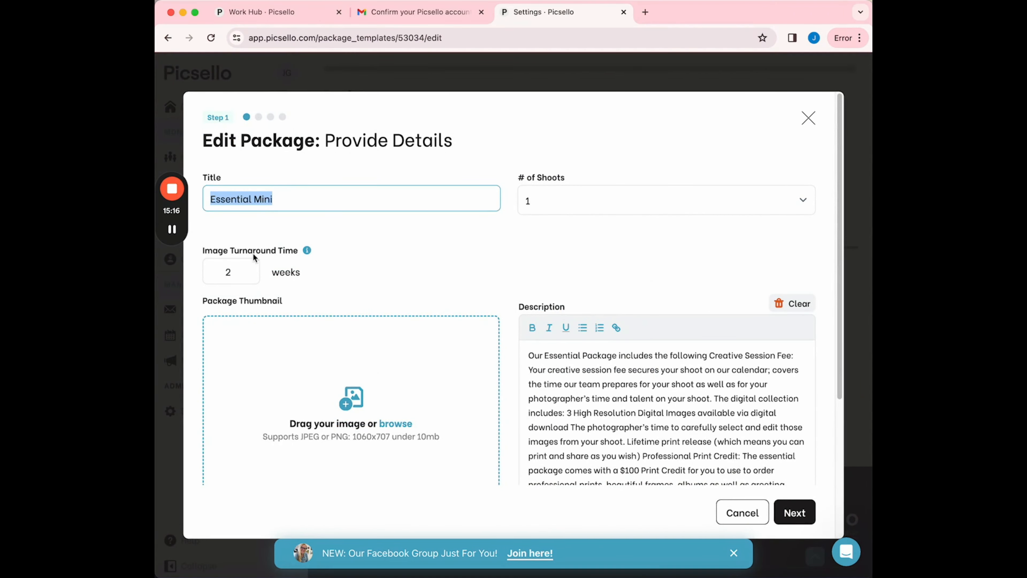
{"action": "left_click", "coordinate": [635, 412]}
{"action": "key", "text": "super+a"}
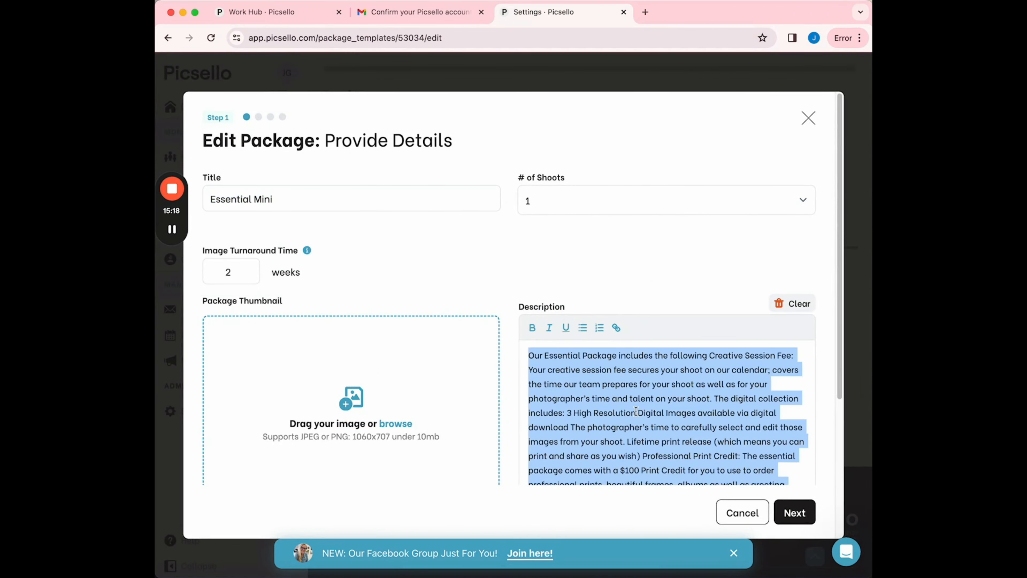
{"action": "key", "text": "super+v"}
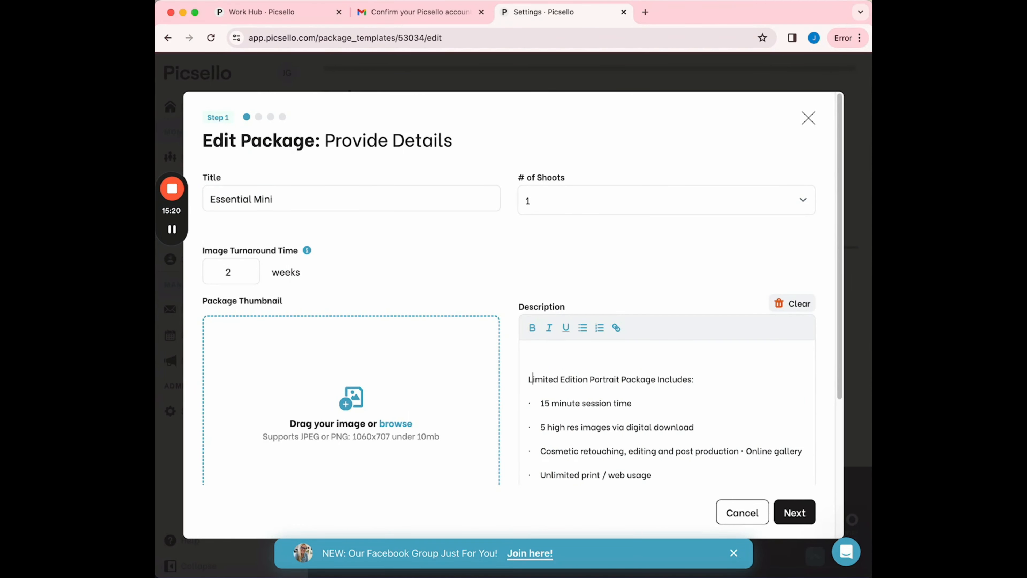
Retitle the mini package Limited Edition Portrait Package, reusing the heading from its description.
{"action": "left_click_drag", "start_coordinate": [712, 354], "coordinate": [485, 352]}
{"action": "key", "text": "super+c"}
{"action": "left_click_drag", "start_coordinate": [280, 198], "coordinate": [195, 188]}
{"action": "key", "text": "super+v"}
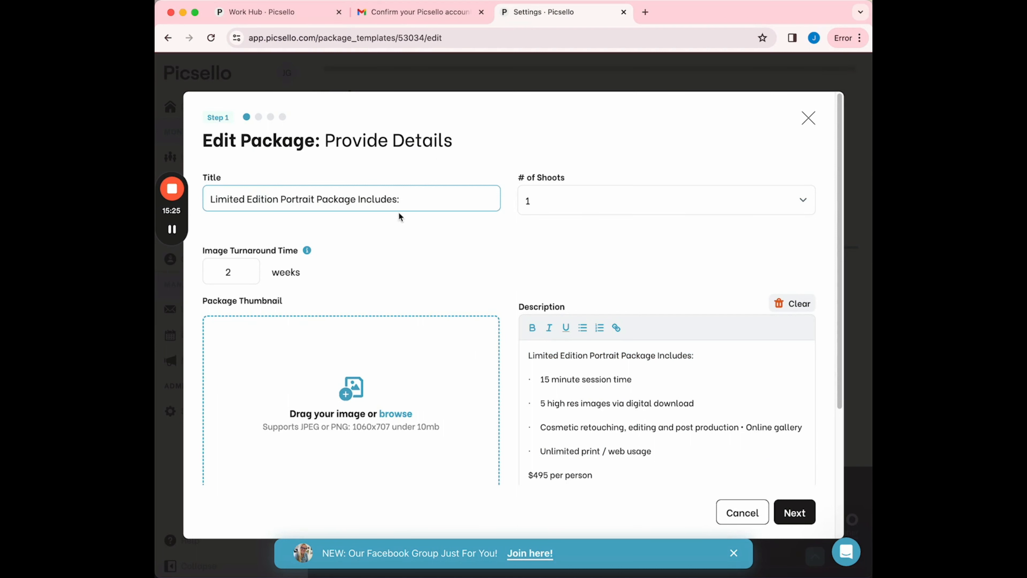
{"action": "left_click_drag", "start_coordinate": [362, 199], "coordinate": [431, 201]}
{"action": "key", "text": "BackSpace"}
{"action": "key", "text": "BackSpace"}
Set the package's image turnaround time to 3 weeks.
{"action": "double_click", "coordinate": [228, 271]}
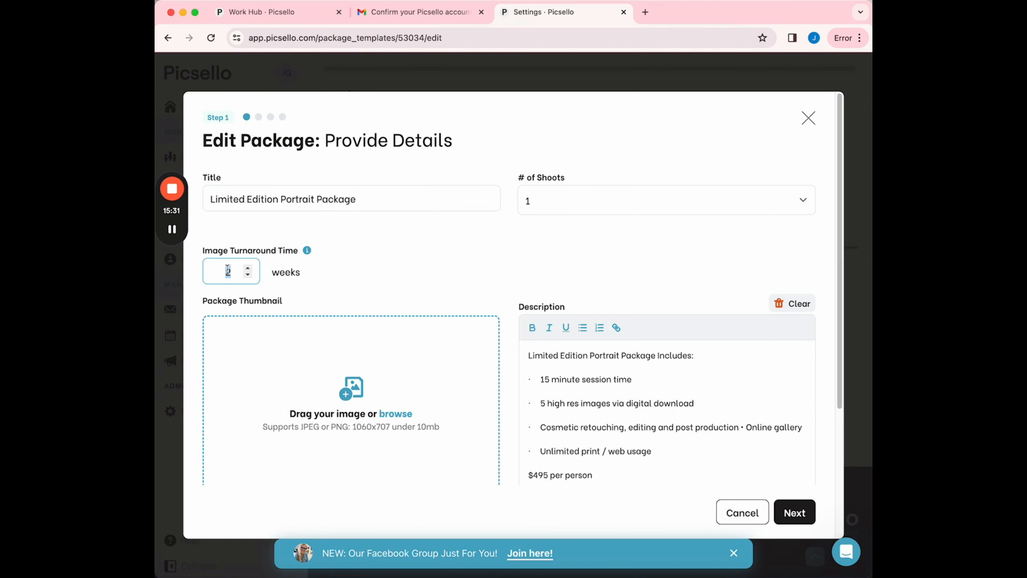
{"action": "type", "text": "3"}
{"action": "left_click", "coordinate": [467, 248]}
{"action": "left_click", "coordinate": [564, 403]}
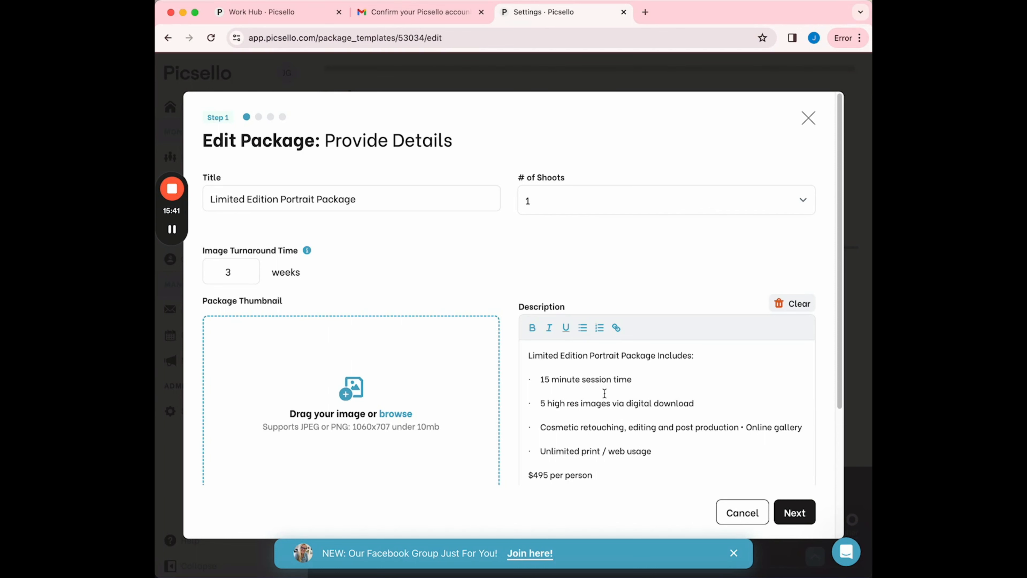
Upload the family photo ending in 1003.jpg from the Limited Edition Sessions folder as the package thumbnail.
{"action": "left_click", "coordinate": [386, 414]}
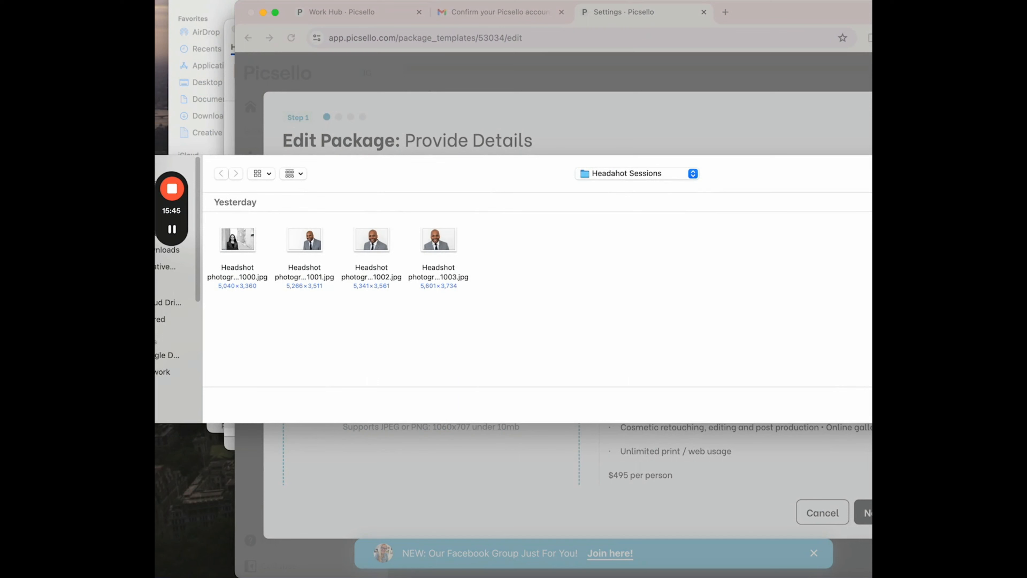
{"action": "left_click", "coordinate": [616, 176]}
{"action": "left_click", "coordinate": [619, 186]}
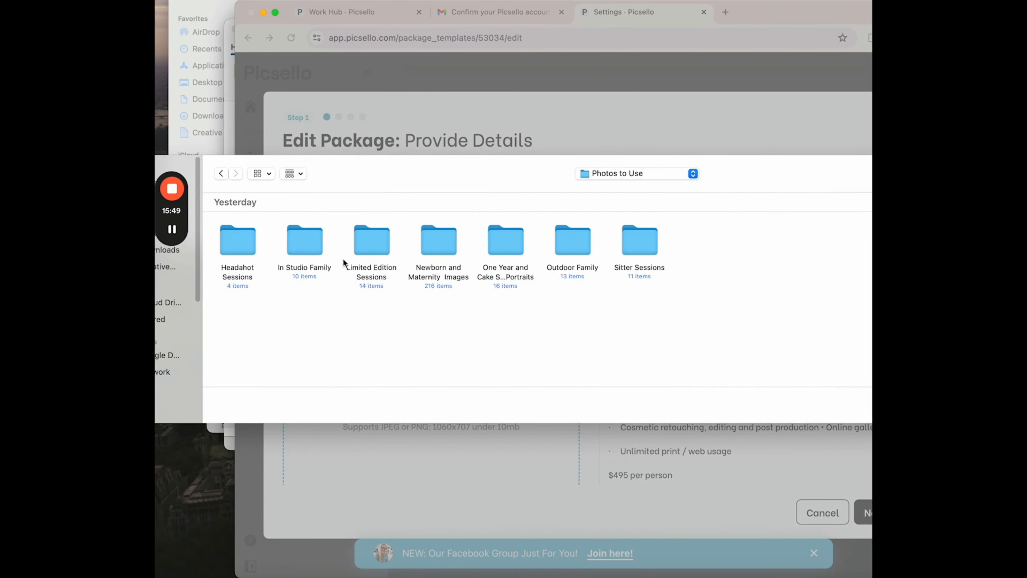
{"action": "double_click", "coordinate": [371, 250]}
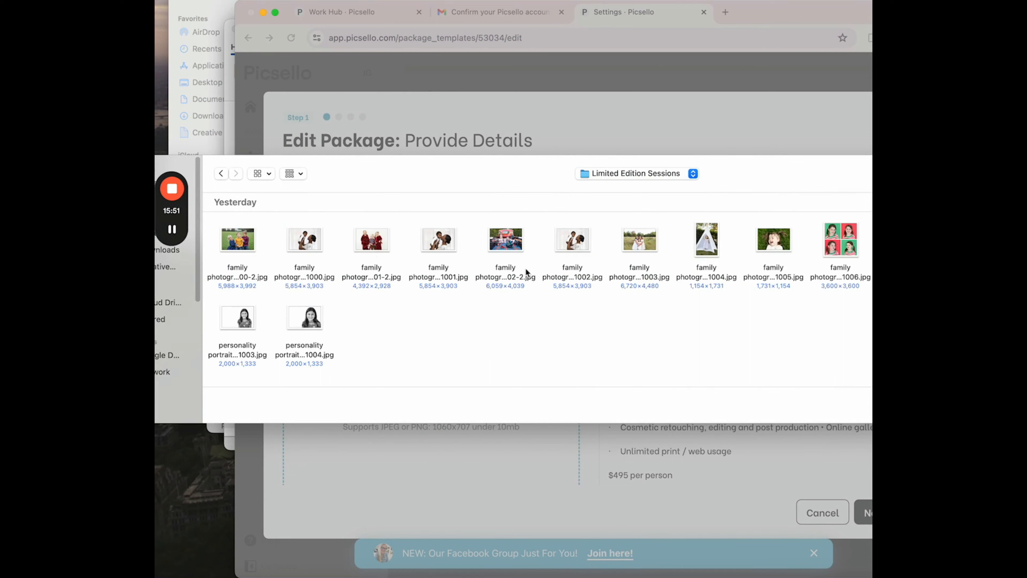
{"action": "left_click", "coordinate": [640, 237]}
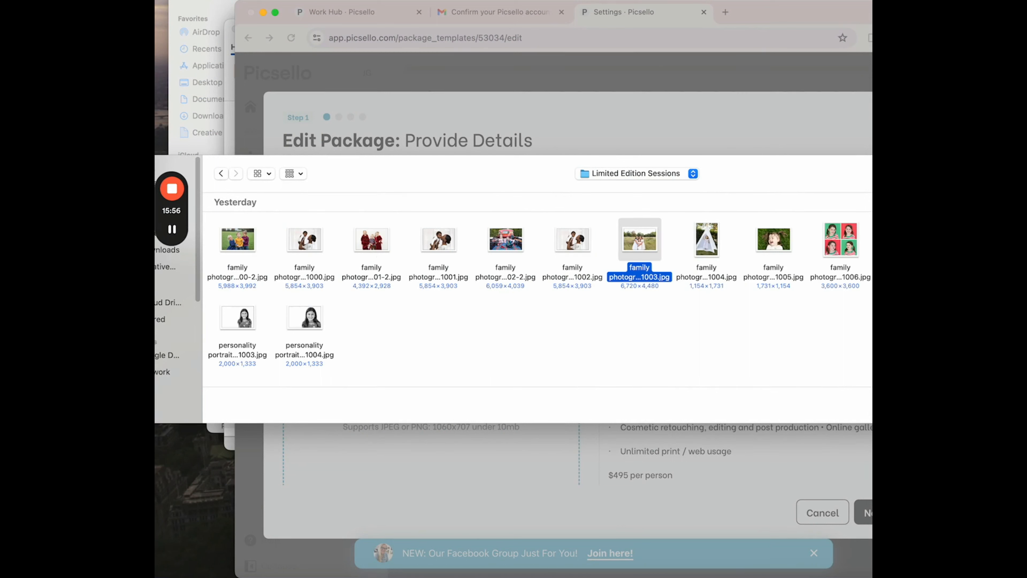
{"action": "key", "text": "Return"}
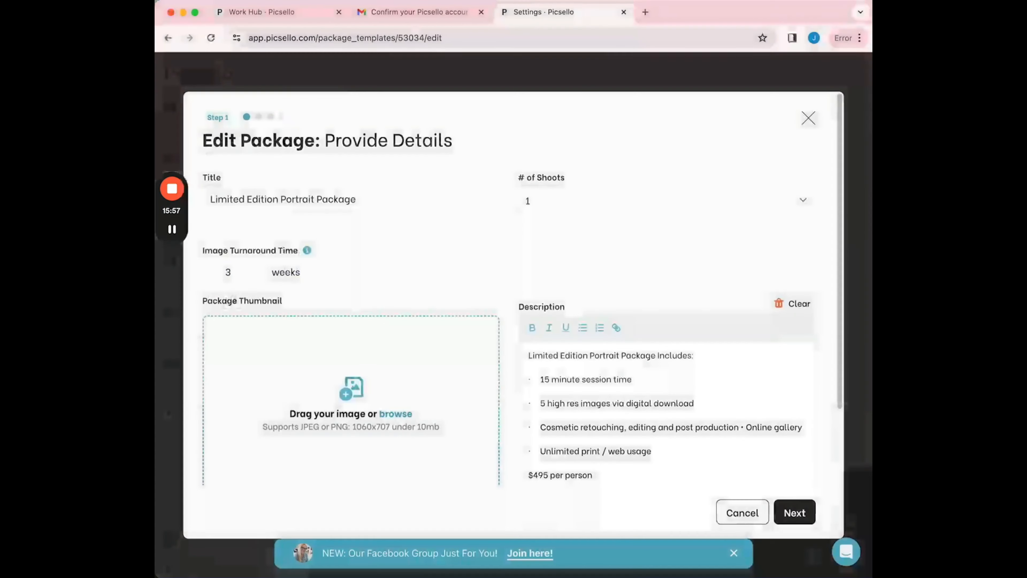
Show the package on the public profile and select the photographer's own global contract, continuing to the pricing.
{"action": "scroll", "coordinate": [459, 420], "scroll_direction": "down", "scroll_amount": 5}
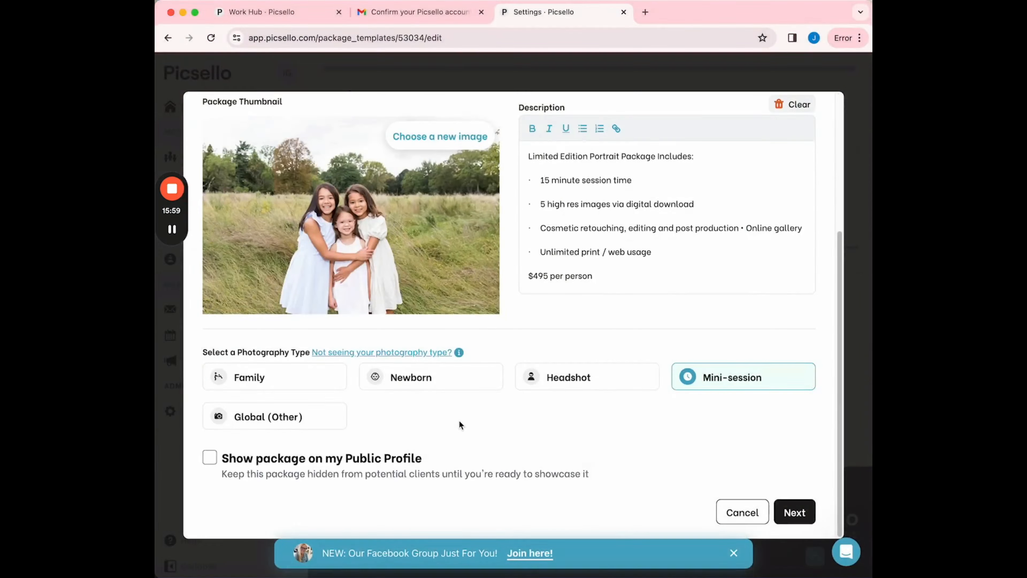
{"action": "left_click", "coordinate": [208, 457]}
{"action": "left_click", "coordinate": [794, 512]}
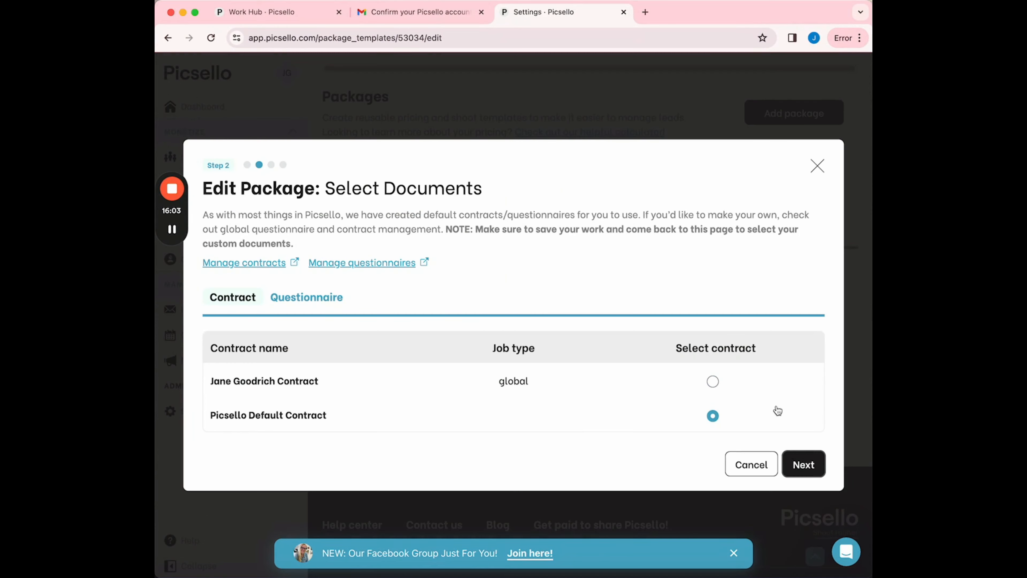
{"action": "left_click", "coordinate": [706, 384]}
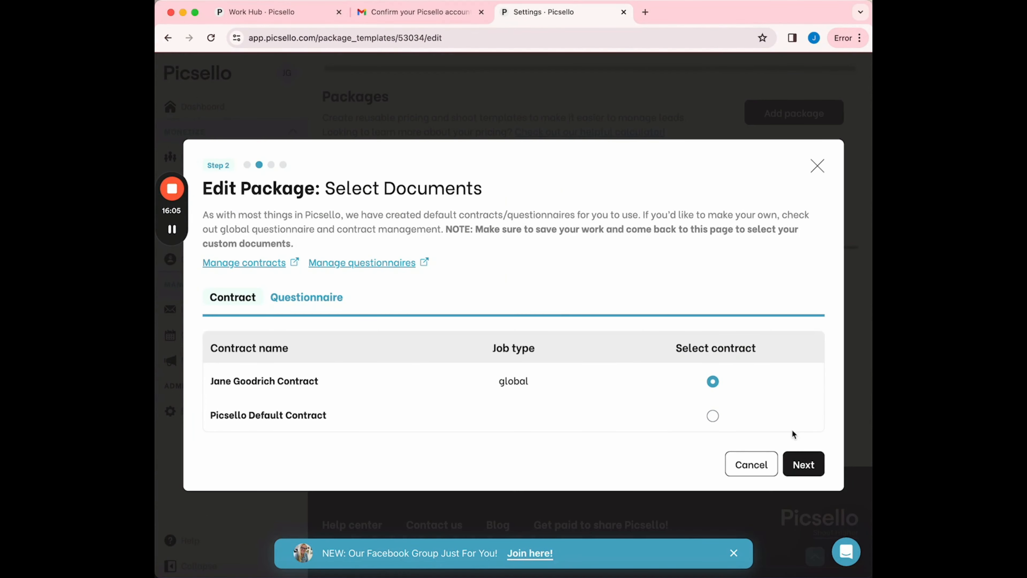
{"action": "left_click", "coordinate": [791, 464]}
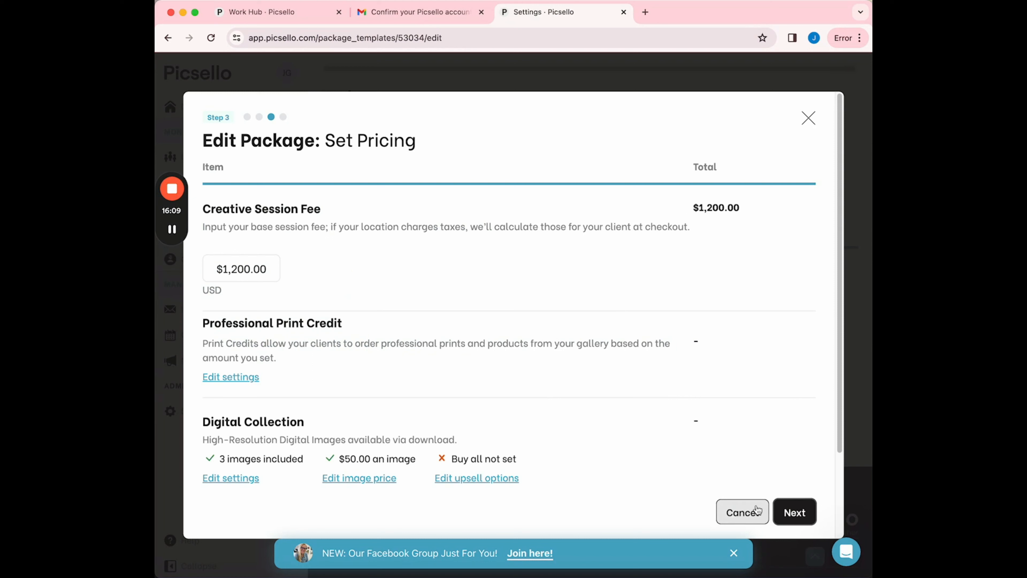
Set the creative session fee to $495.00, enable a Buy Them All price of $500.00, and continue to the payment schedule.
{"action": "left_click_drag", "start_coordinate": [273, 268], "coordinate": [215, 258]}
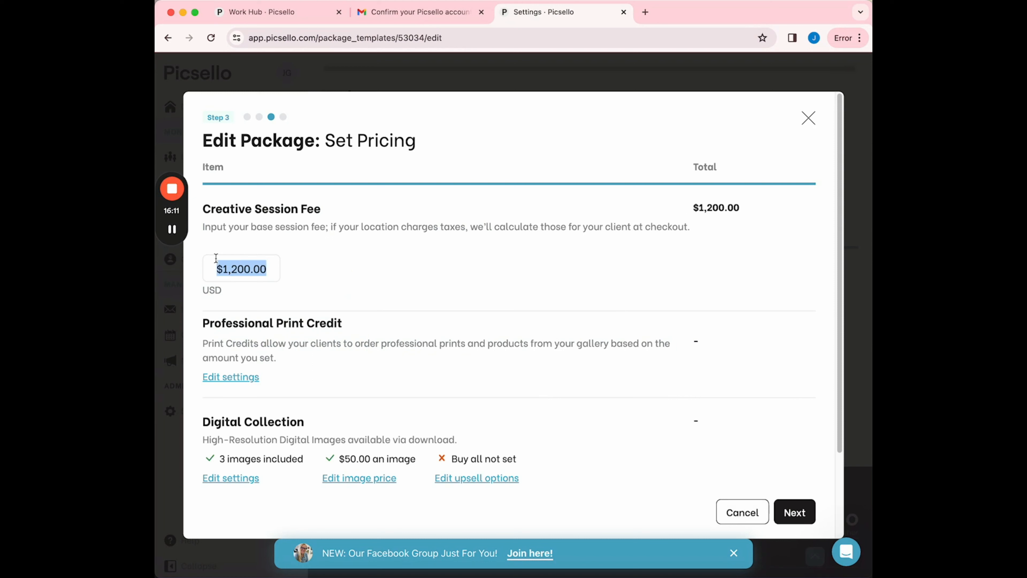
{"action": "type", "text": "495.00"}
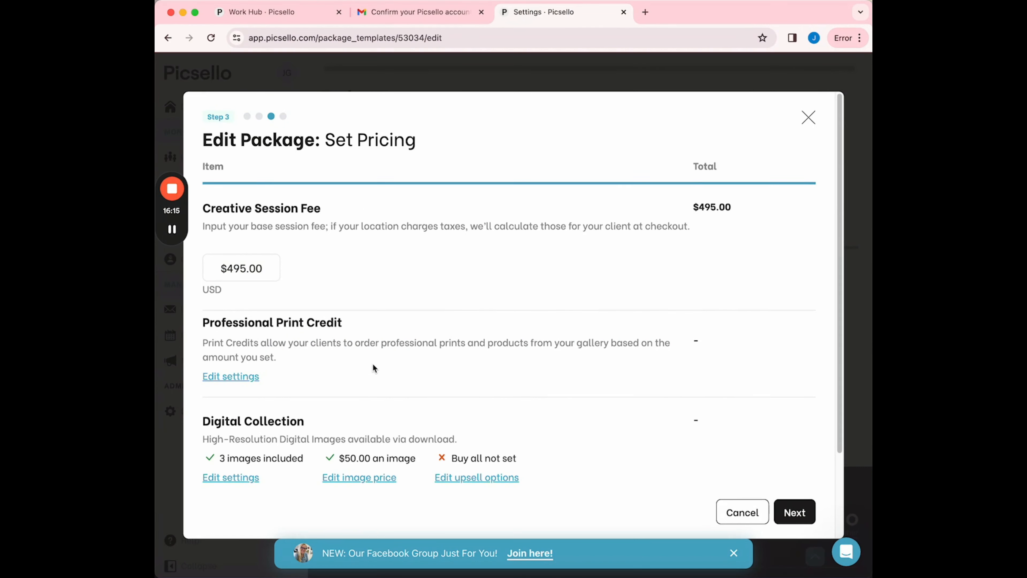
{"action": "scroll", "coordinate": [373, 366], "scroll_direction": "down", "scroll_amount": 1}
{"action": "left_click", "coordinate": [485, 455]}
{"action": "scroll", "coordinate": [314, 383], "scroll_direction": "down", "scroll_amount": 5}
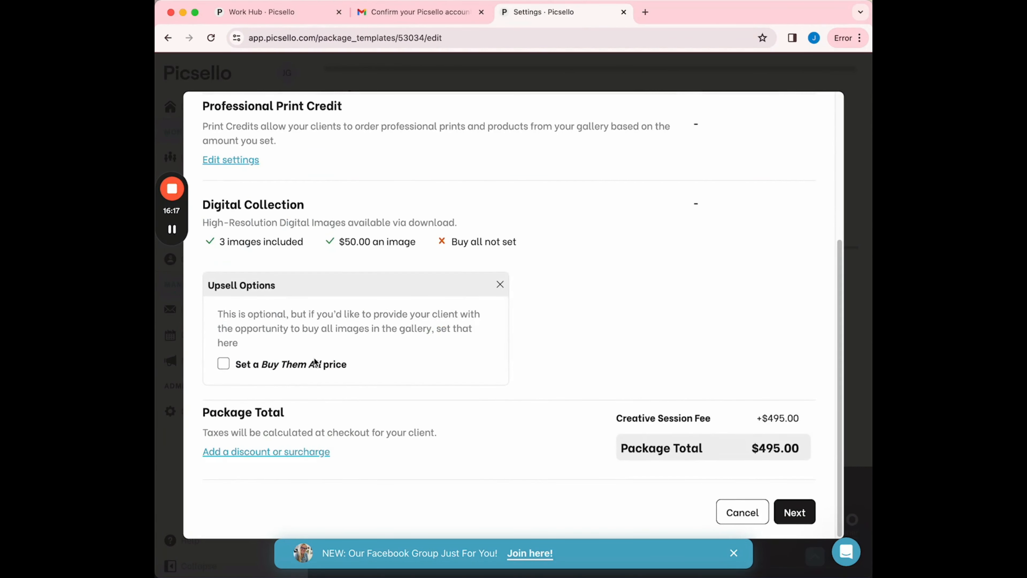
{"action": "left_click", "coordinate": [225, 363]}
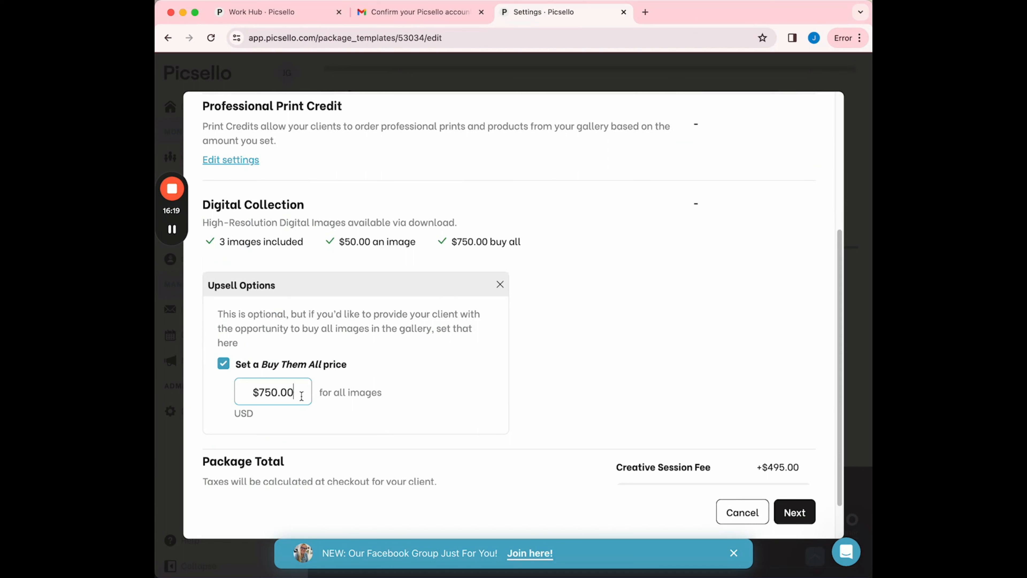
{"action": "left_click_drag", "start_coordinate": [301, 395], "coordinate": [256, 387]}
{"action": "type", "text": "500.00"}
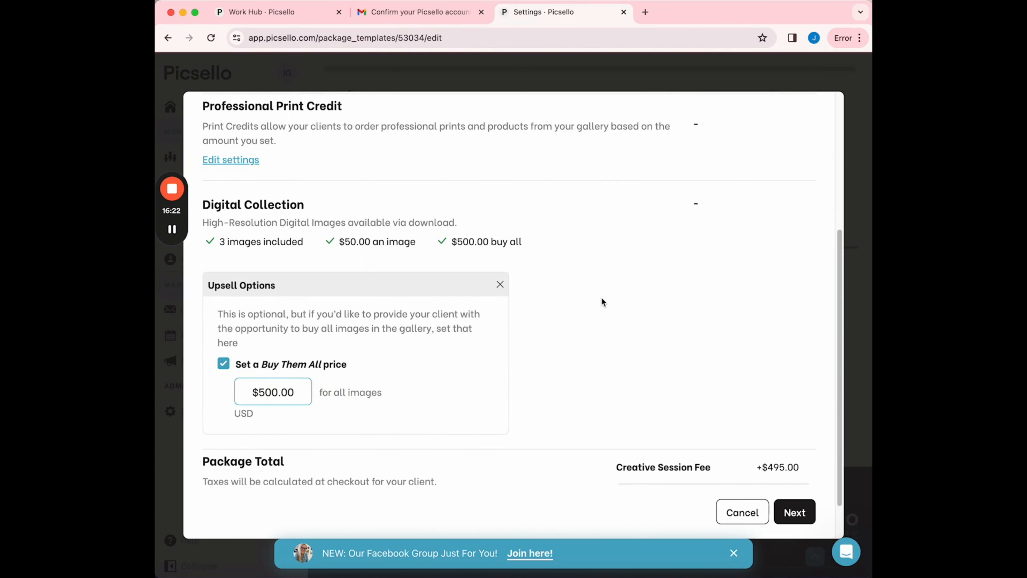
{"action": "scroll", "coordinate": [601, 301], "scroll_direction": "down", "scroll_amount": 2}
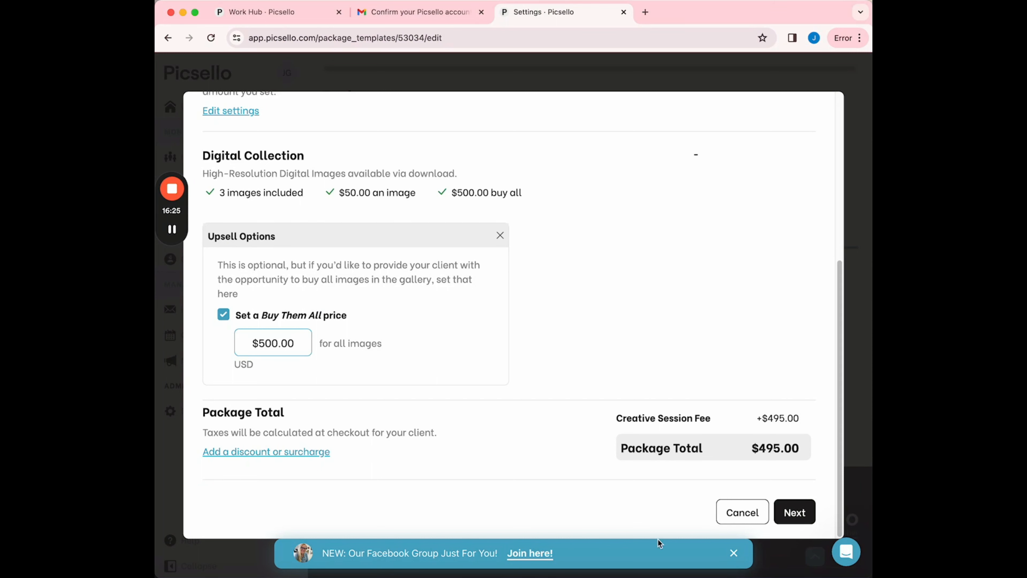
{"action": "left_click", "coordinate": [795, 512]}
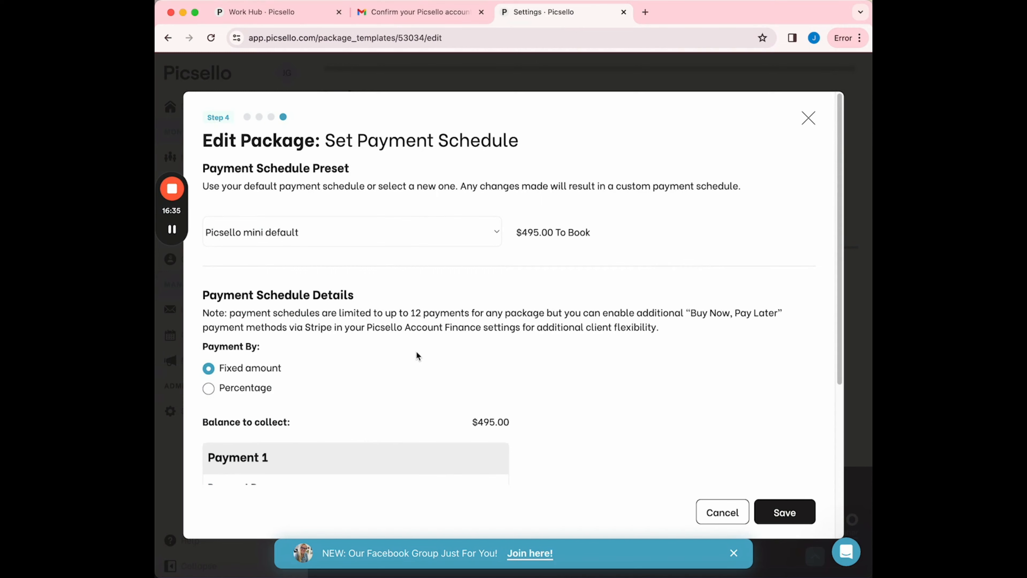
Review the payment details, keep the Picsello mini default schedule, and save the Limited Edition Portrait Package.
{"action": "scroll", "coordinate": [417, 352], "scroll_direction": "down", "scroll_amount": 4}
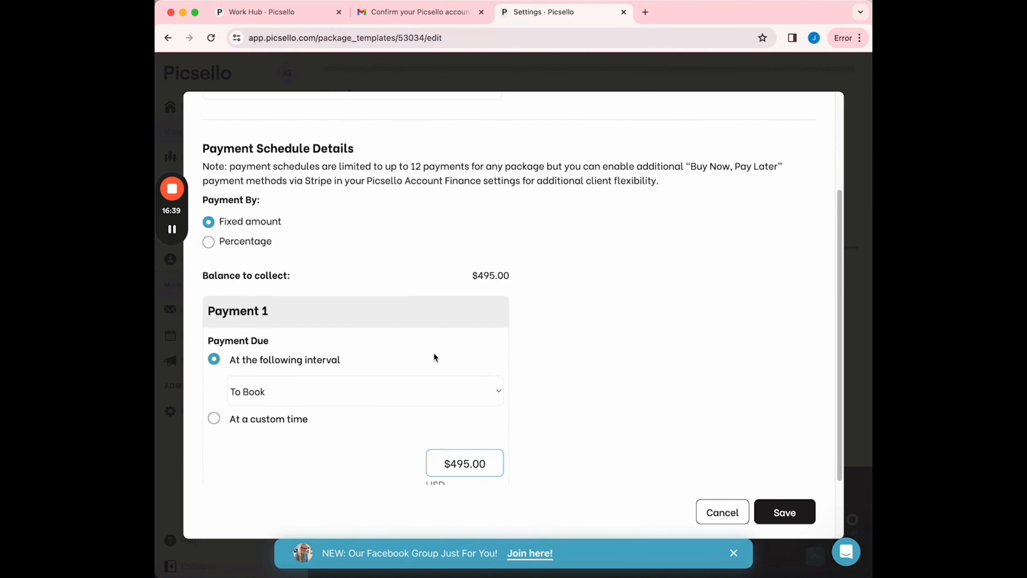
{"action": "scroll", "coordinate": [434, 356], "scroll_direction": "down", "scroll_amount": 2}
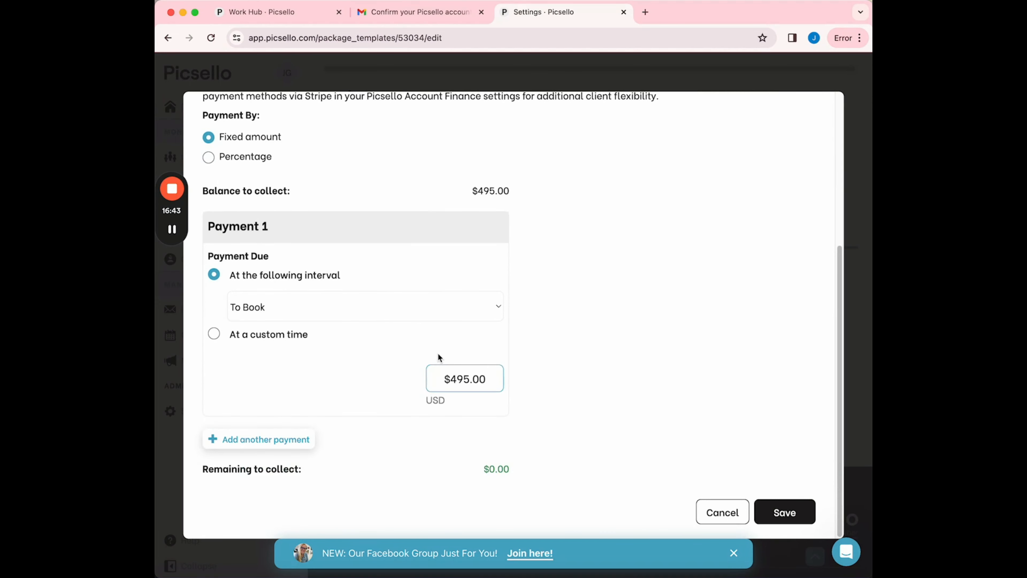
{"action": "left_click", "coordinate": [784, 511]}
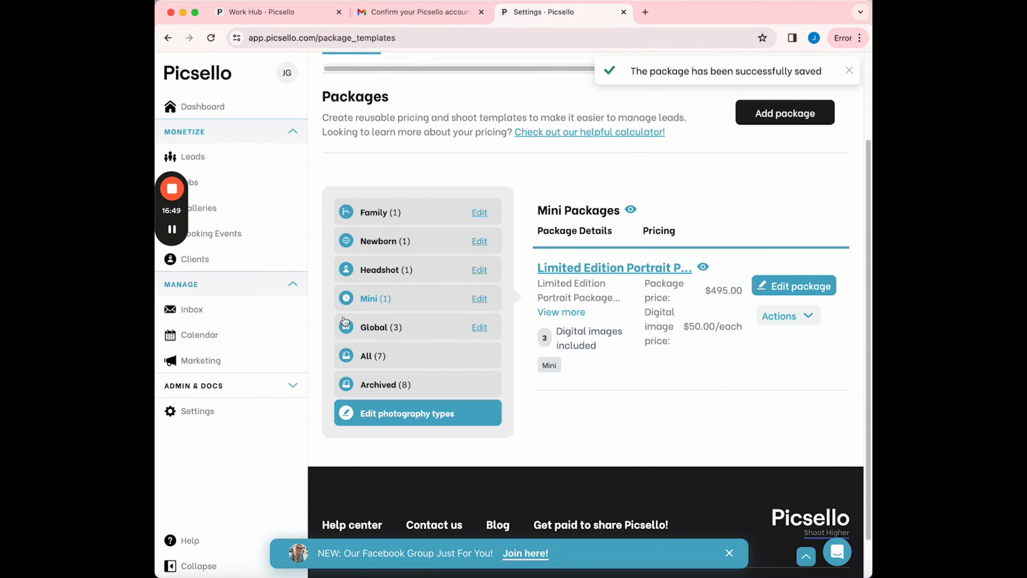
Show the Global packages and archive the Heirloom Global package template.
{"action": "left_click", "coordinate": [480, 327]}
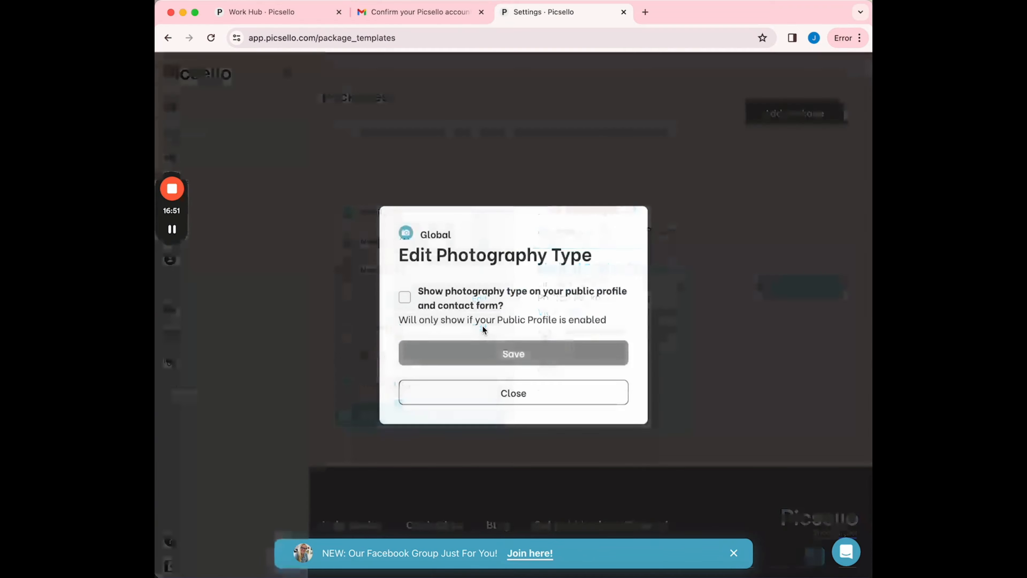
{"action": "left_click", "coordinate": [724, 339]}
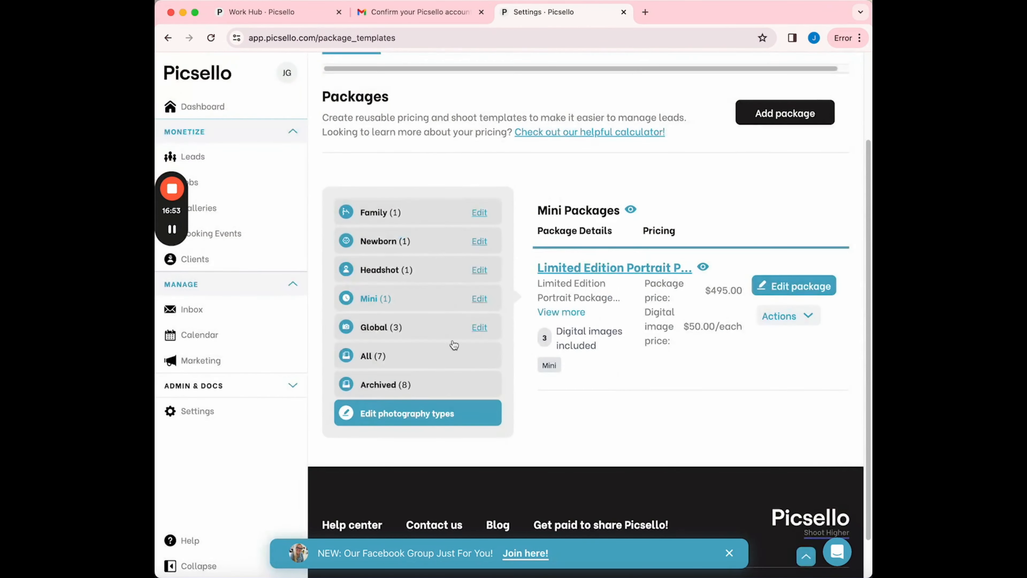
{"action": "left_click", "coordinate": [376, 326]}
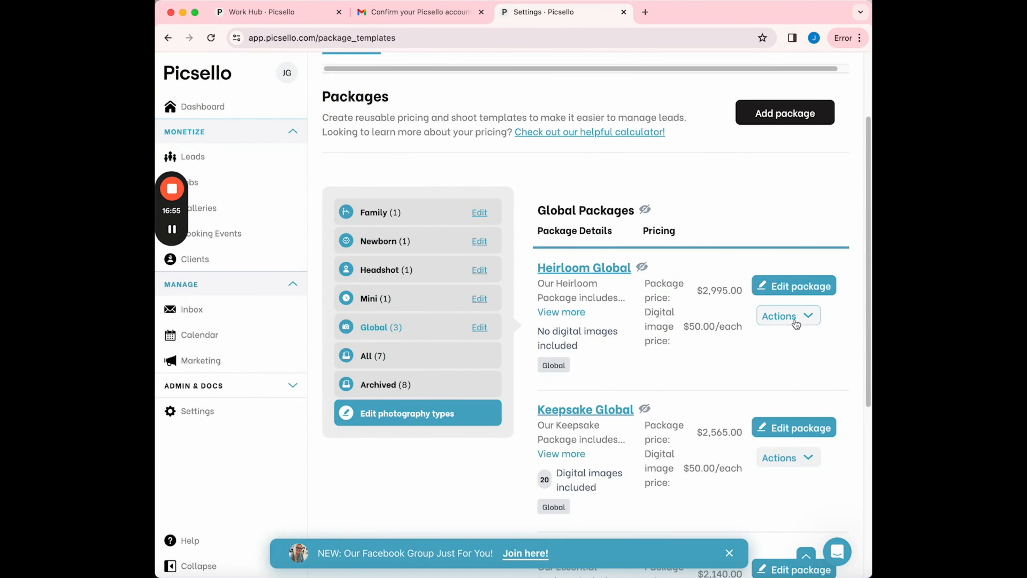
{"action": "left_click", "coordinate": [779, 316]}
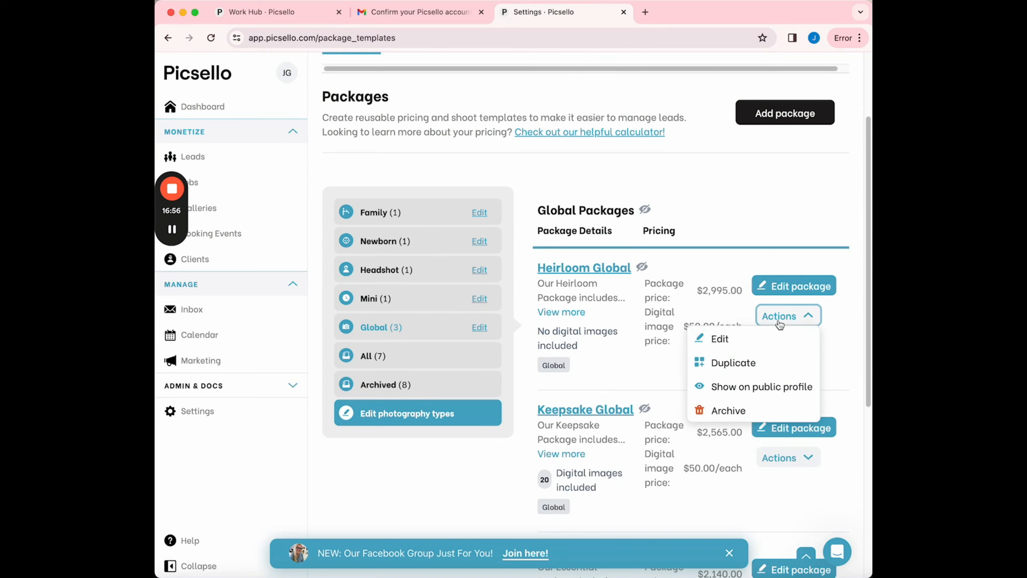
{"action": "left_click", "coordinate": [765, 410]}
{"action": "left_click", "coordinate": [568, 384]}
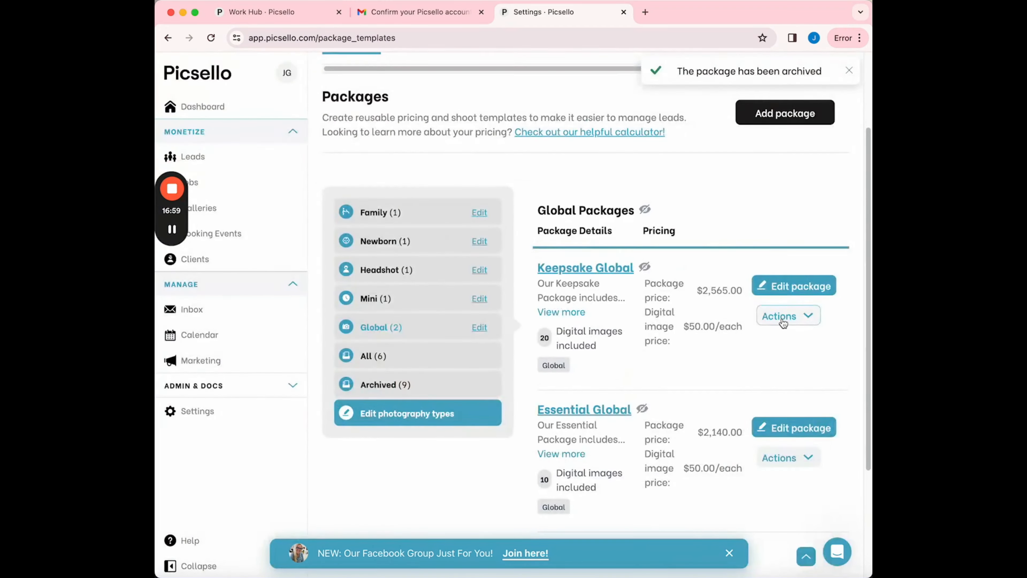
Archive the Keepsake Global package template.
{"action": "left_click", "coordinate": [781, 321]}
{"action": "left_click", "coordinate": [730, 416]}
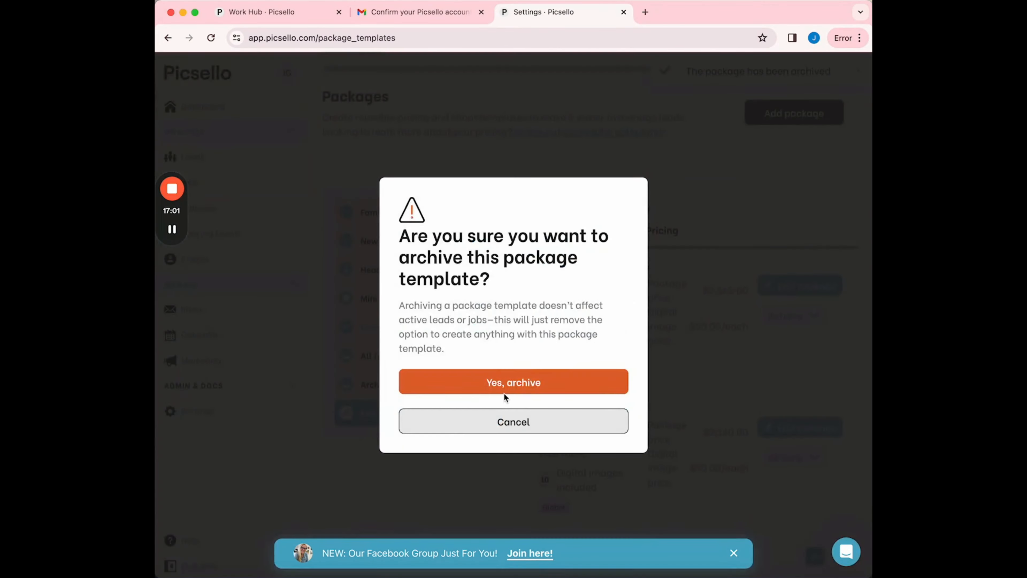
{"action": "left_click", "coordinate": [505, 389]}
Archive the Essential Global package template.
{"action": "left_click", "coordinate": [791, 319]}
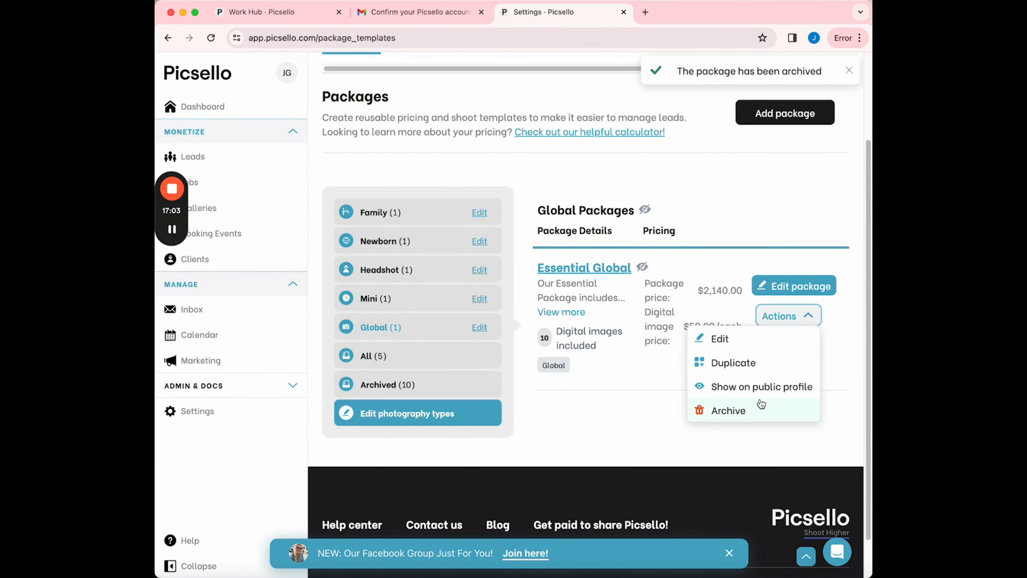
{"action": "left_click", "coordinate": [760, 406]}
{"action": "left_click", "coordinate": [792, 316]}
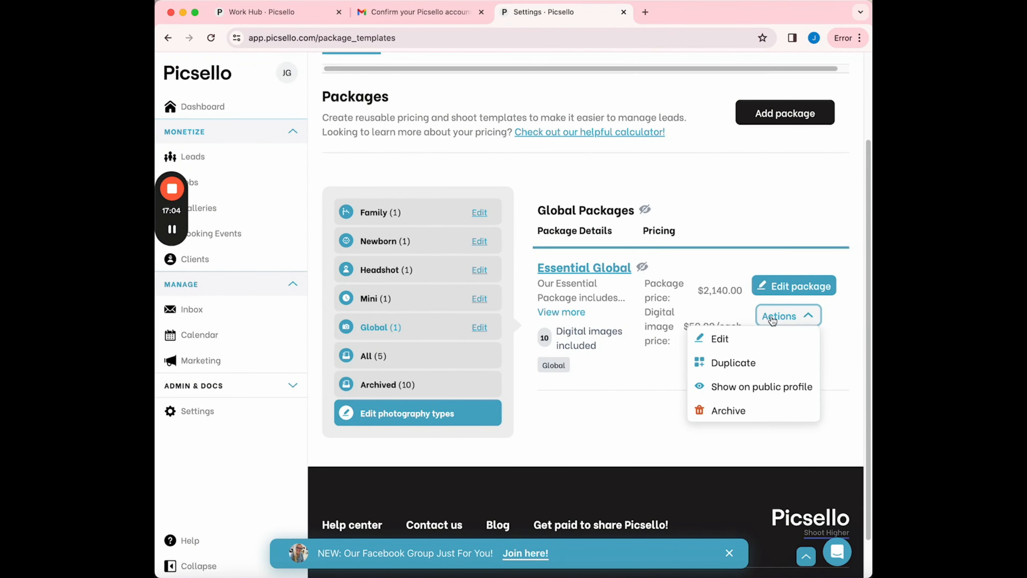
{"action": "left_click", "coordinate": [766, 411]}
{"action": "left_click", "coordinate": [532, 382]}
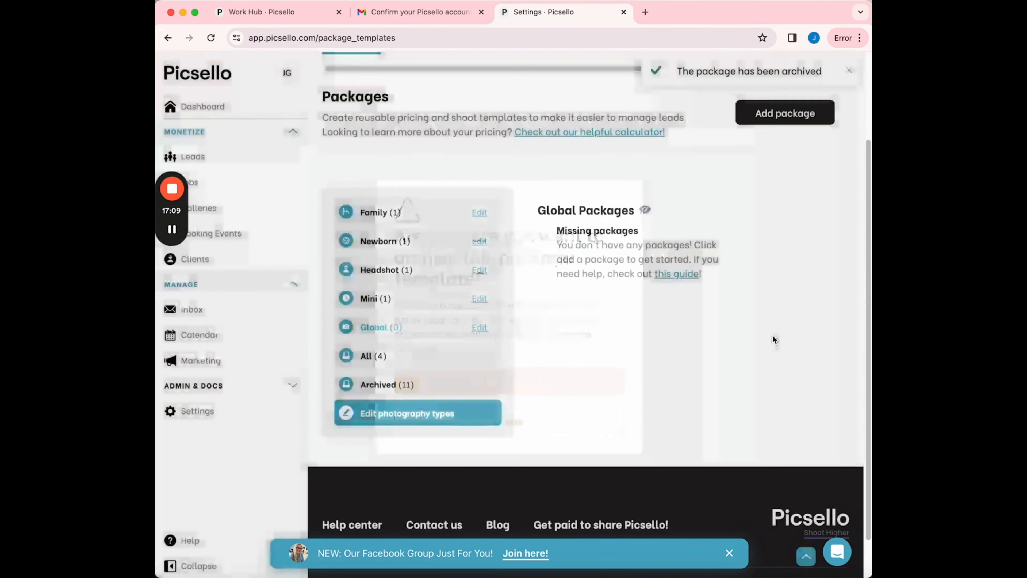